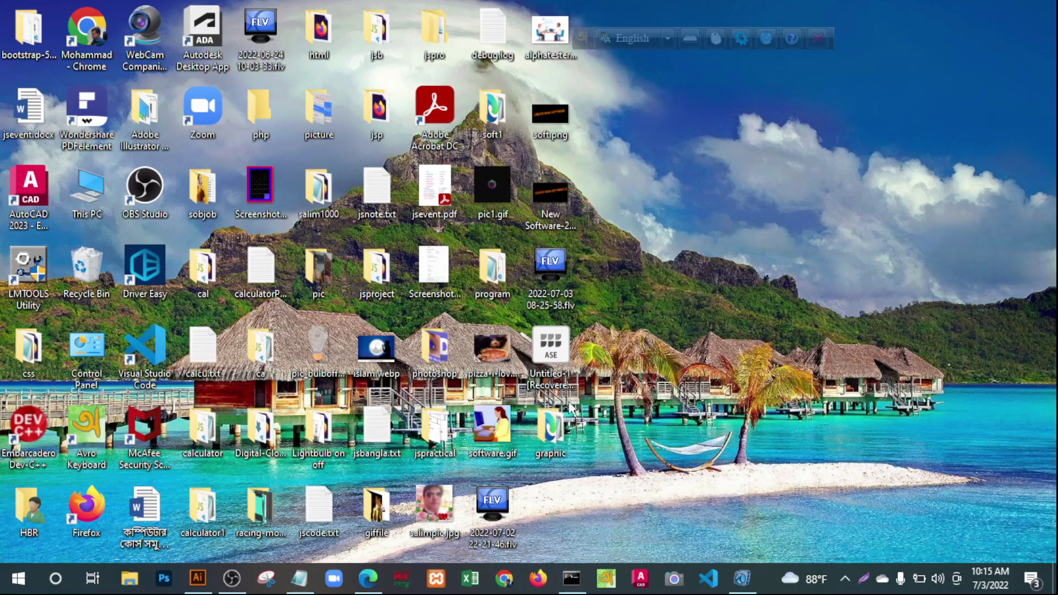
Step: Open the desktop's graphic folder, start a command prompt in it and launch Visual Studio Code there with "code ."
double_click(557, 434)
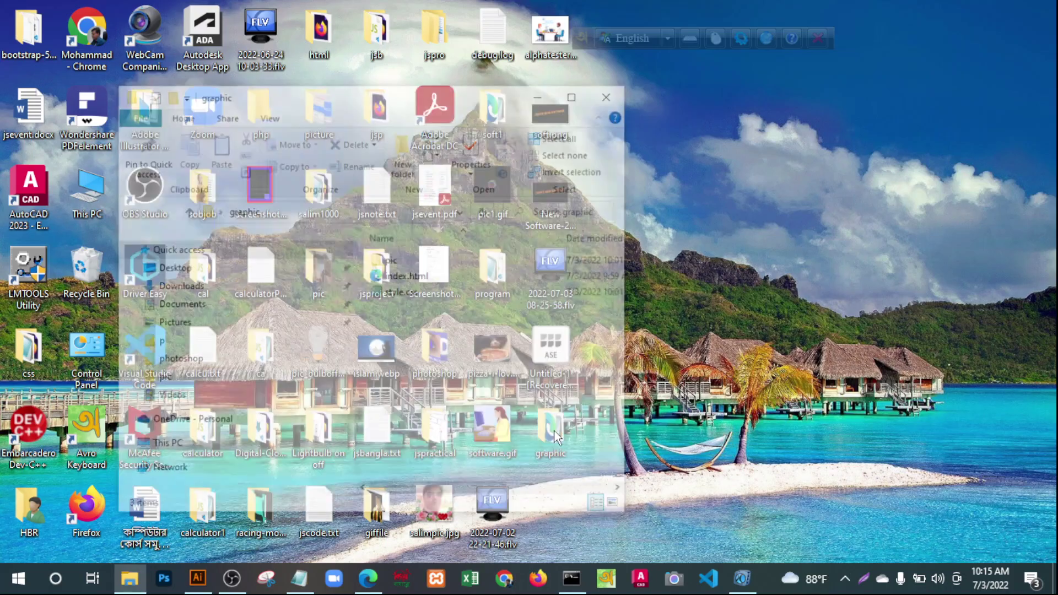
click(576, 96)
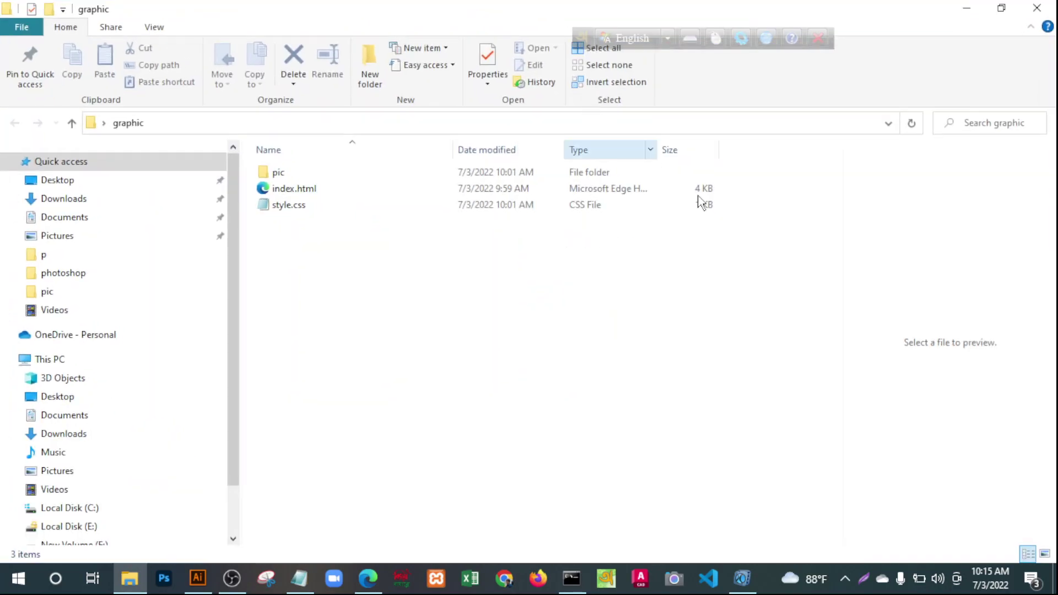
click(408, 122)
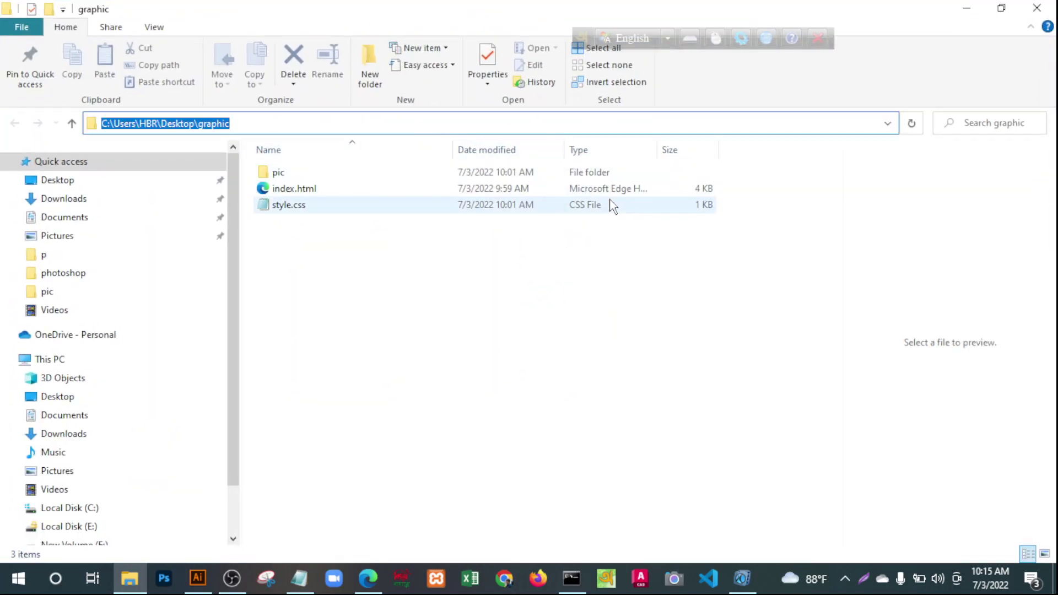
text(cm)
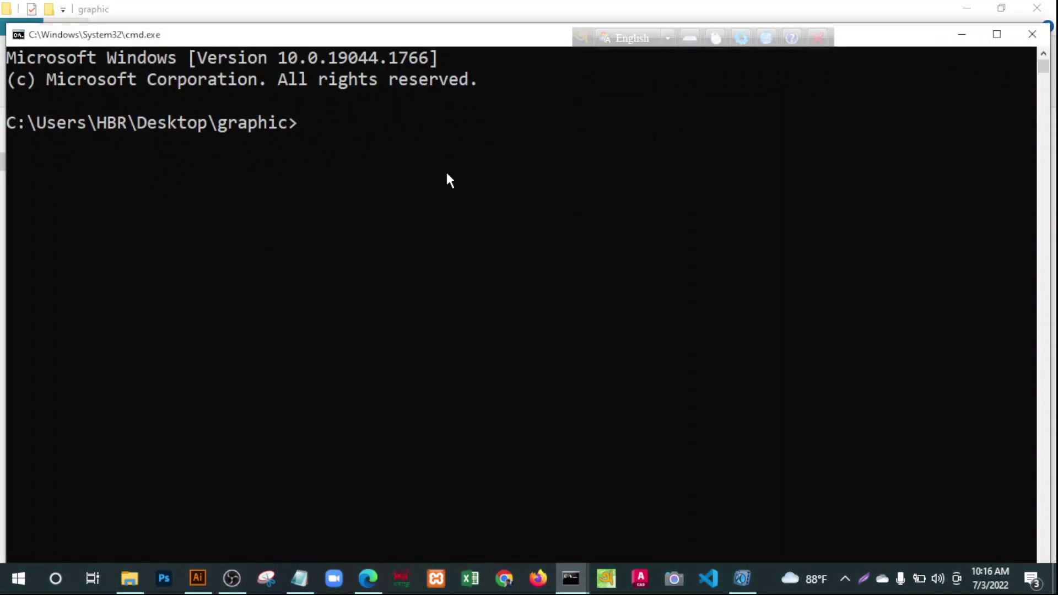
text(code .)
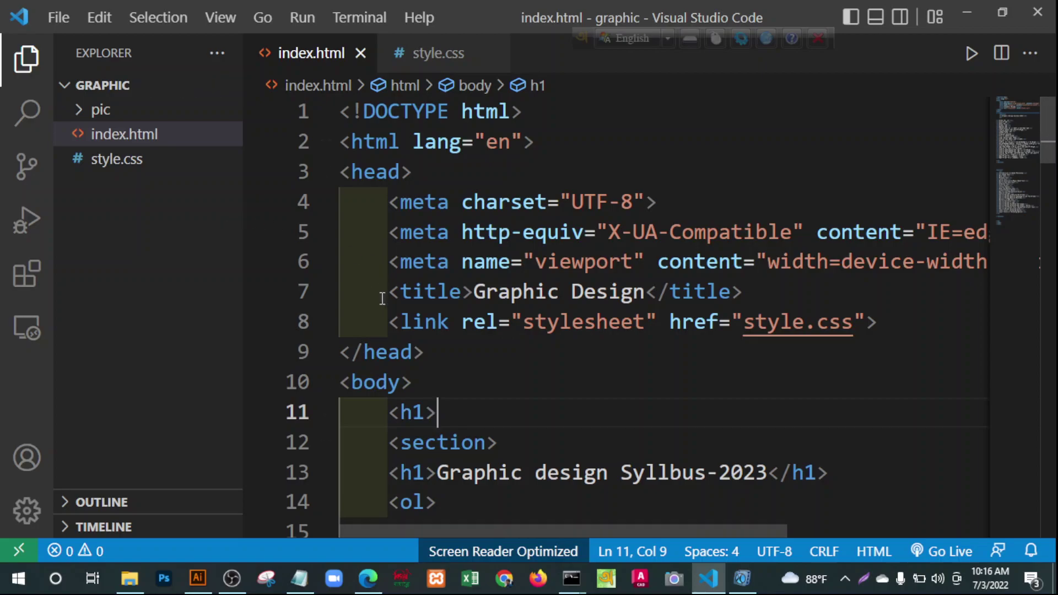
Step: Collapse the GRAPHIC folder tree and open index.html in the browser with Live Server
click(68, 93)
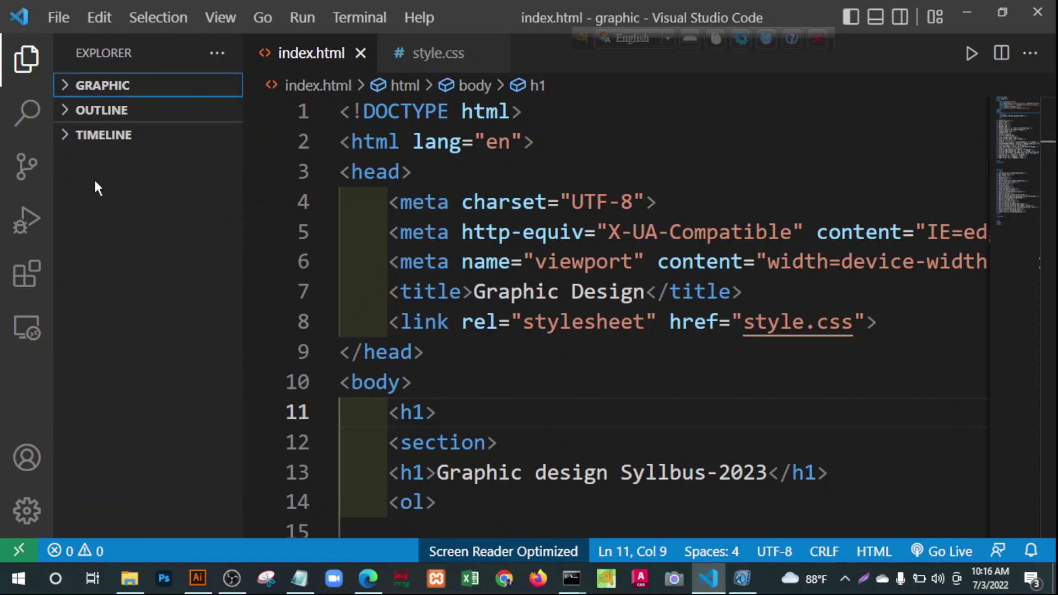
right_click(632, 203)
click(802, 466)
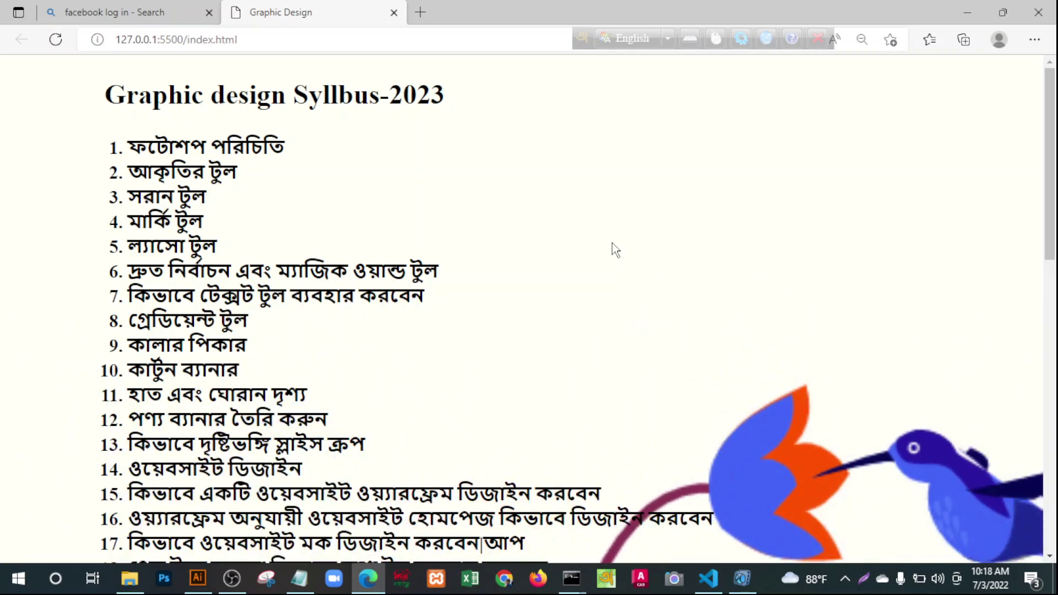
Step: Read through the Graphic design syllabus page, covering both the numbered Bangla list and the bulleted English list
scroll(559, 199, down, 3)
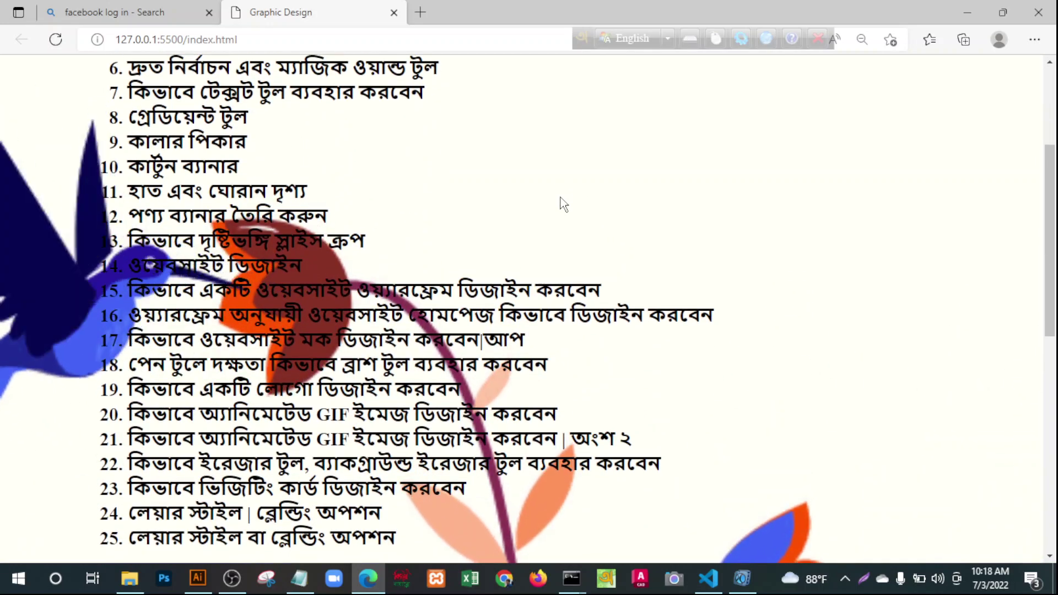
scroll(570, 218, up, 3)
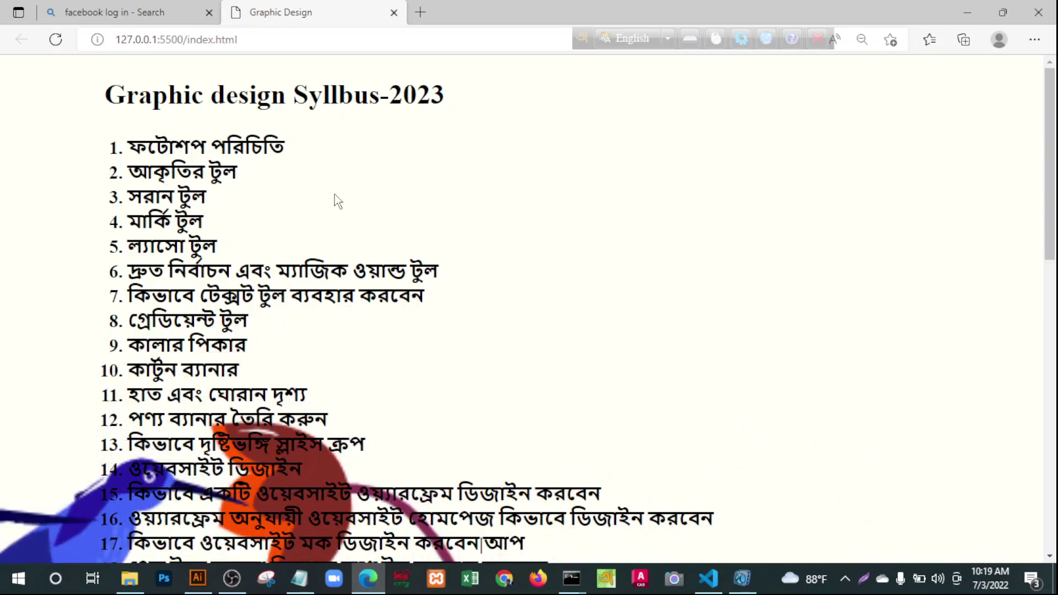
scroll(264, 226, down, 7)
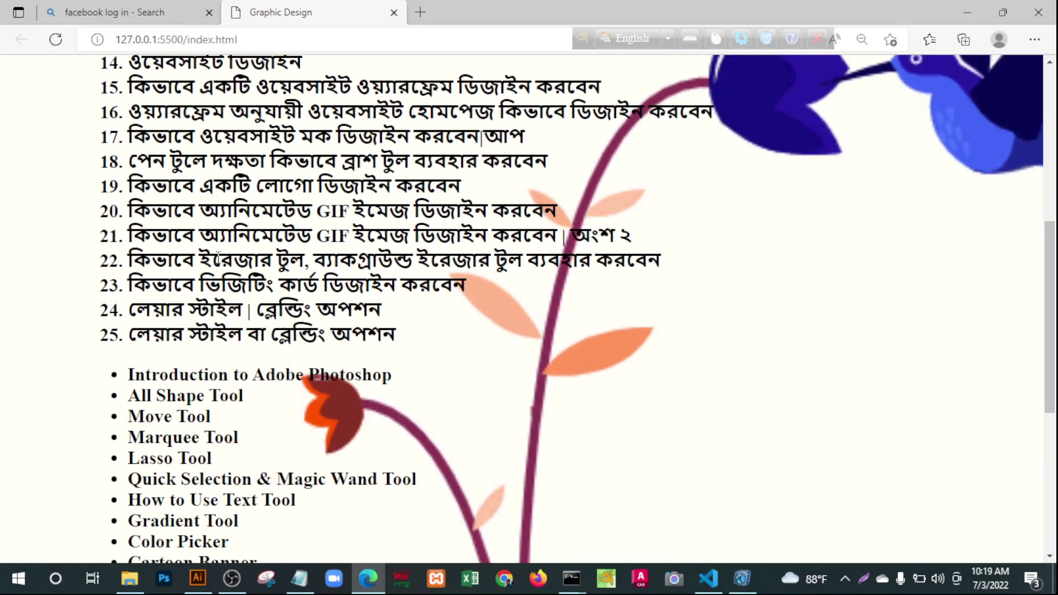
scroll(358, 221, up, 7)
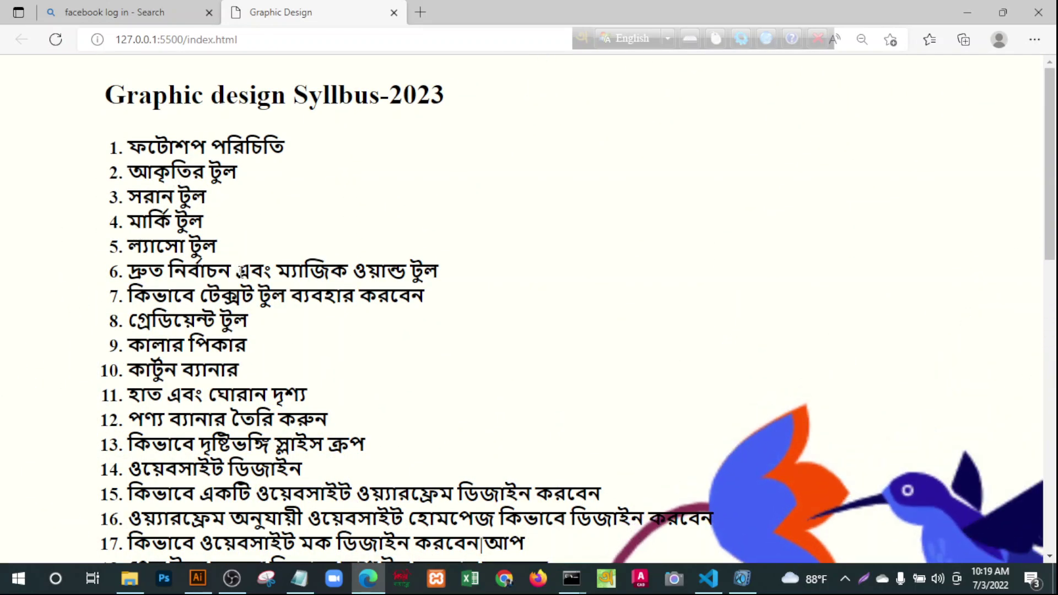
scroll(361, 177, down, 10)
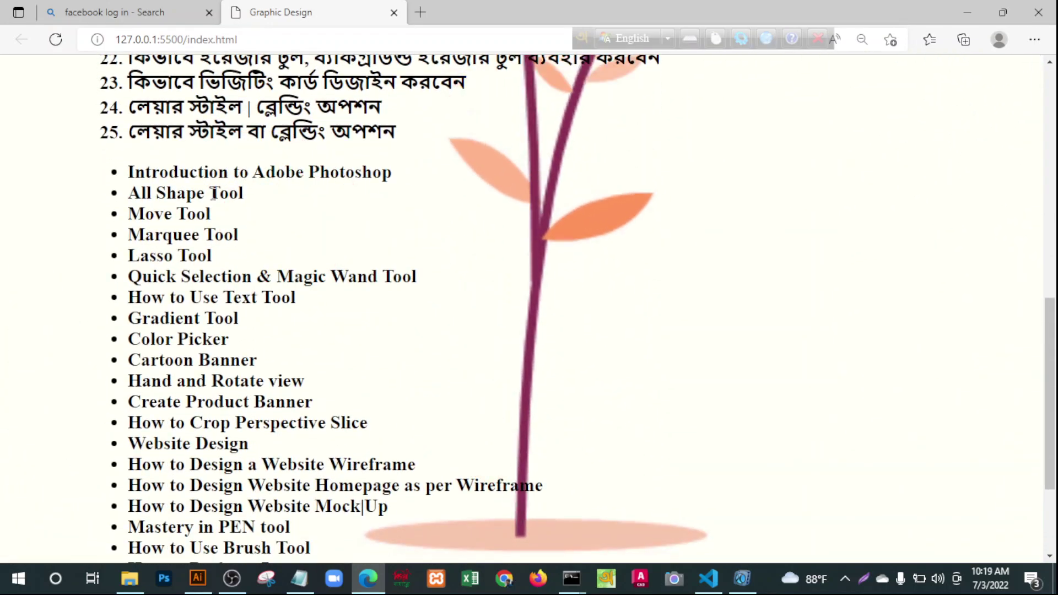
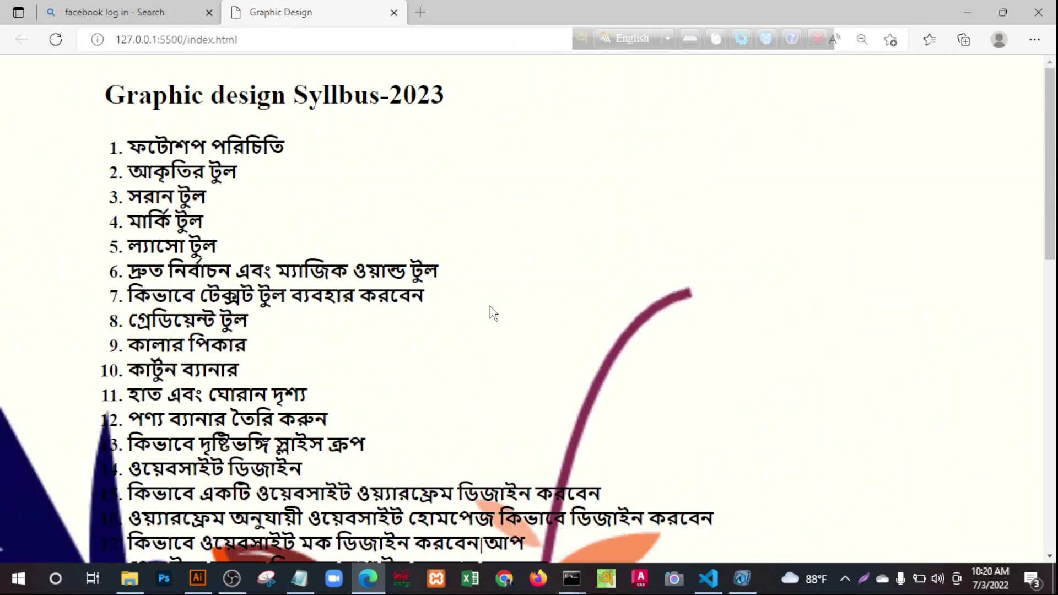
scroll(800, 311, down, 2)
scroll(801, 311, down, 10)
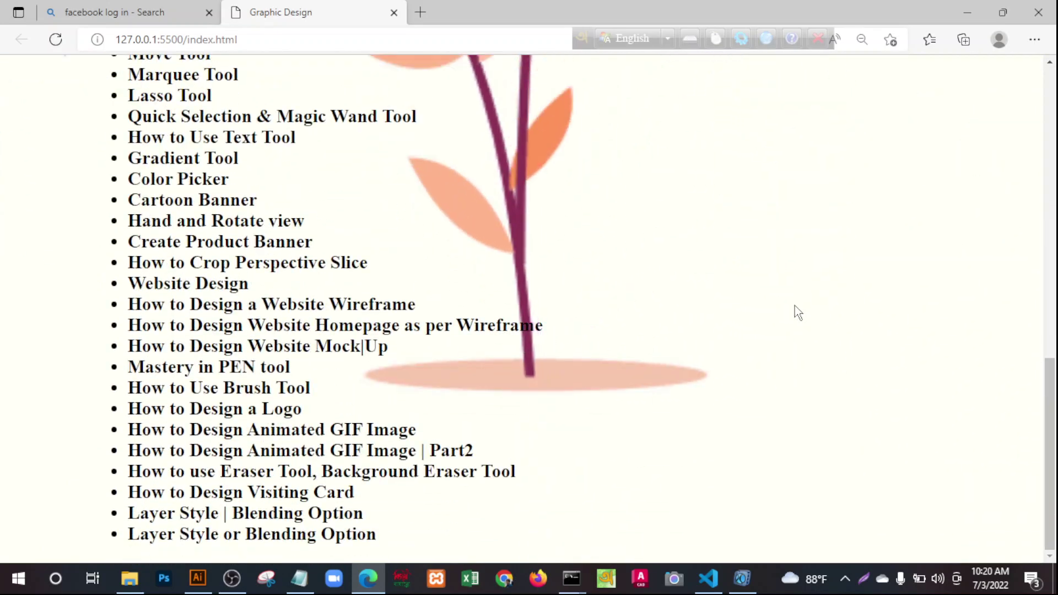
scroll(795, 306, up, 12)
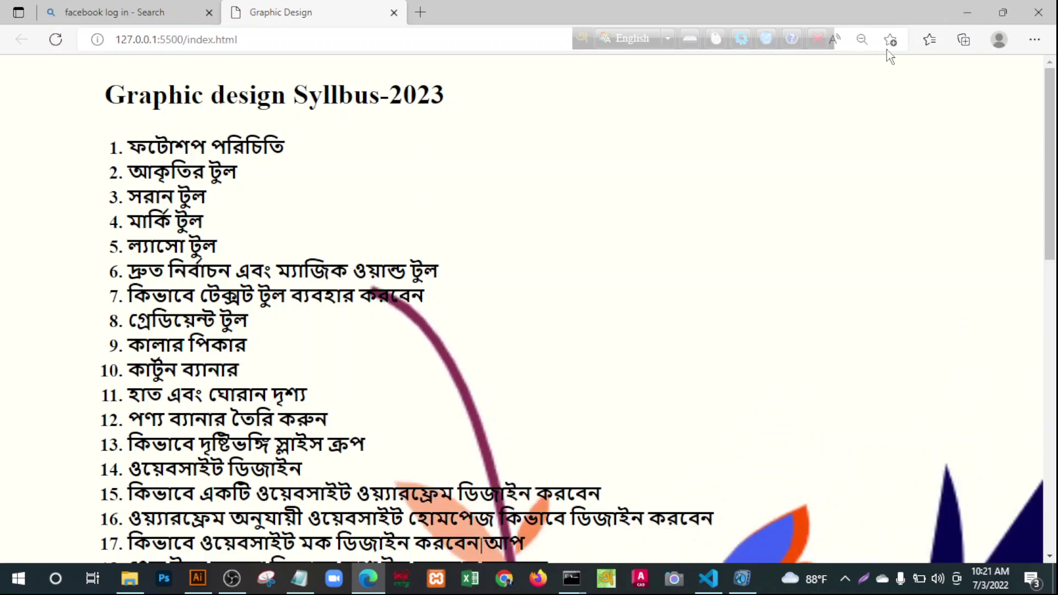
Step: Minimize the browser, switch to Adobe Photoshop and bring up the New Document dialog
click(968, 14)
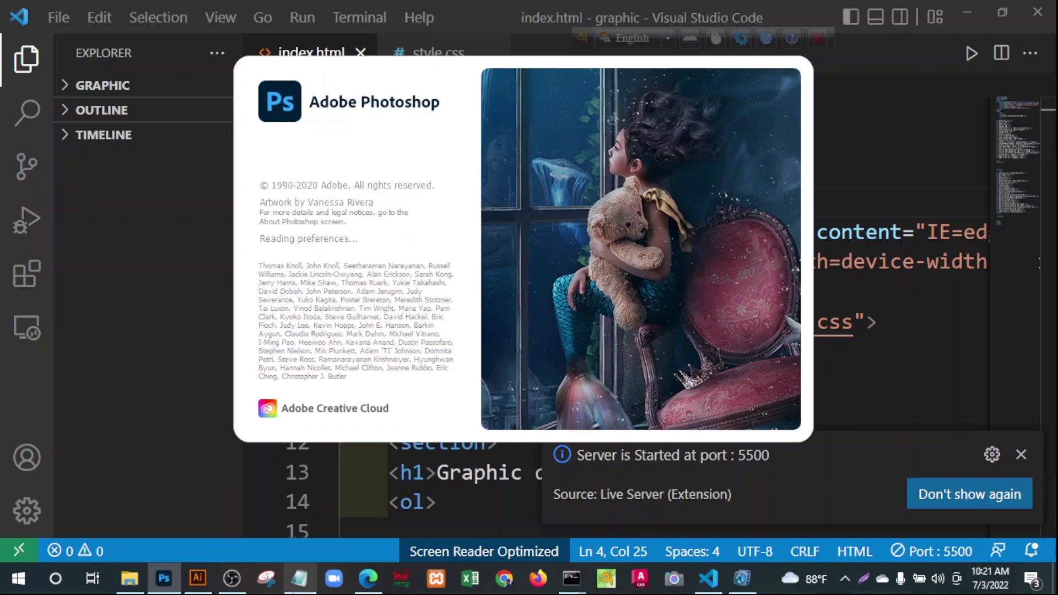
mouse_move(165, 577)
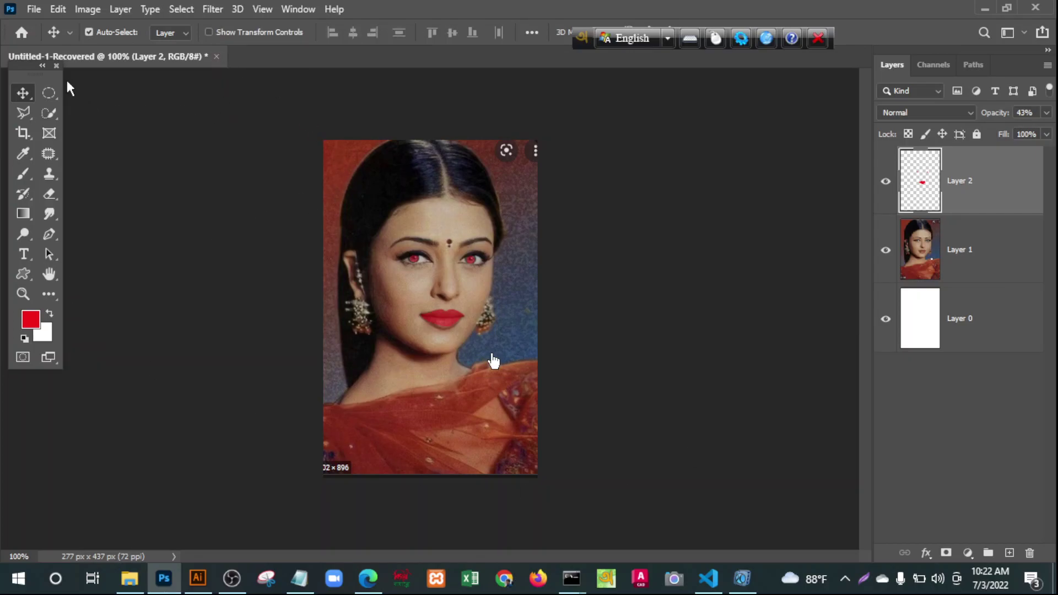
click(34, 9)
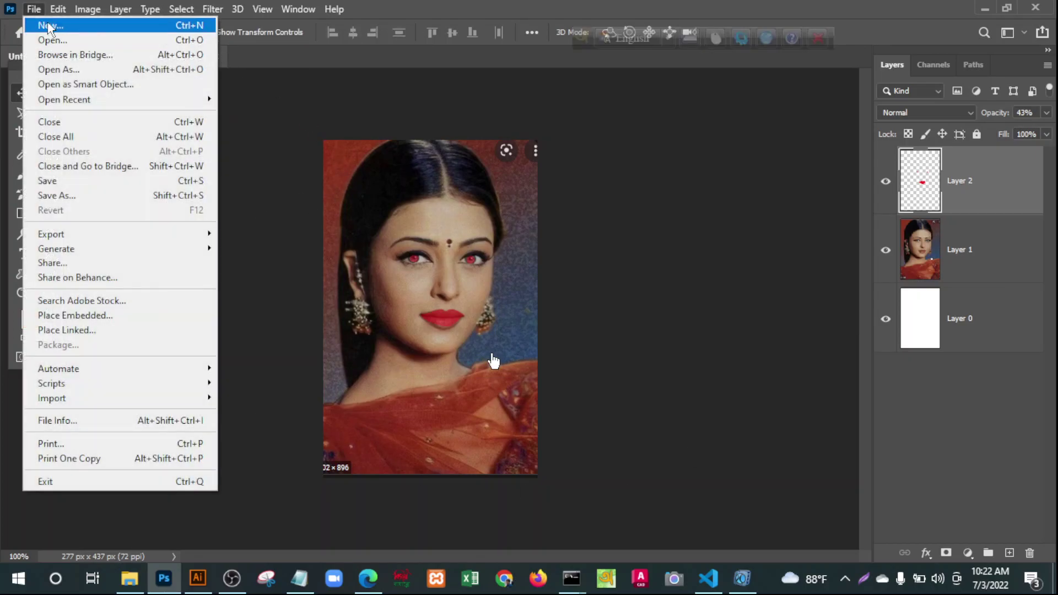
click(453, 179)
key(ctrl+n)
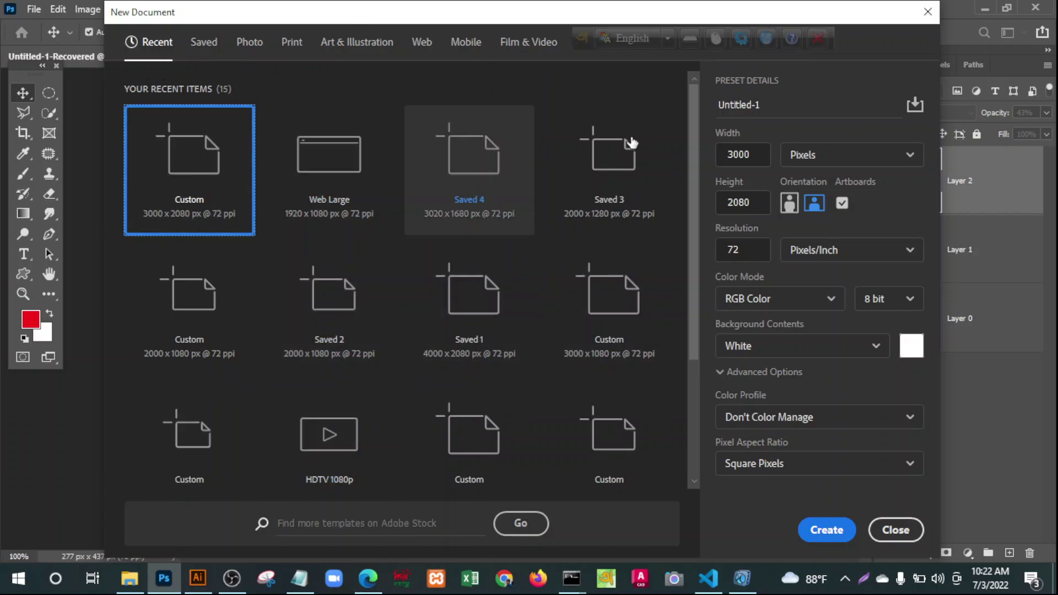
Step: Look over the new-document preset categories from Saved and Photo through Print, Art & Illustration, Web, Mobile and Film & Video
click(203, 44)
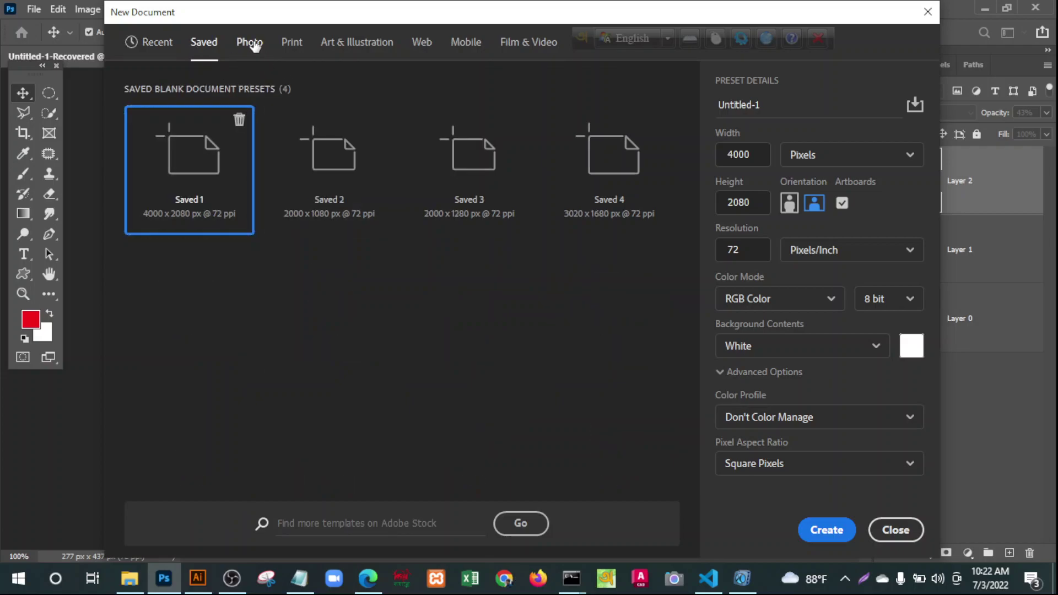
click(251, 44)
click(292, 42)
click(352, 42)
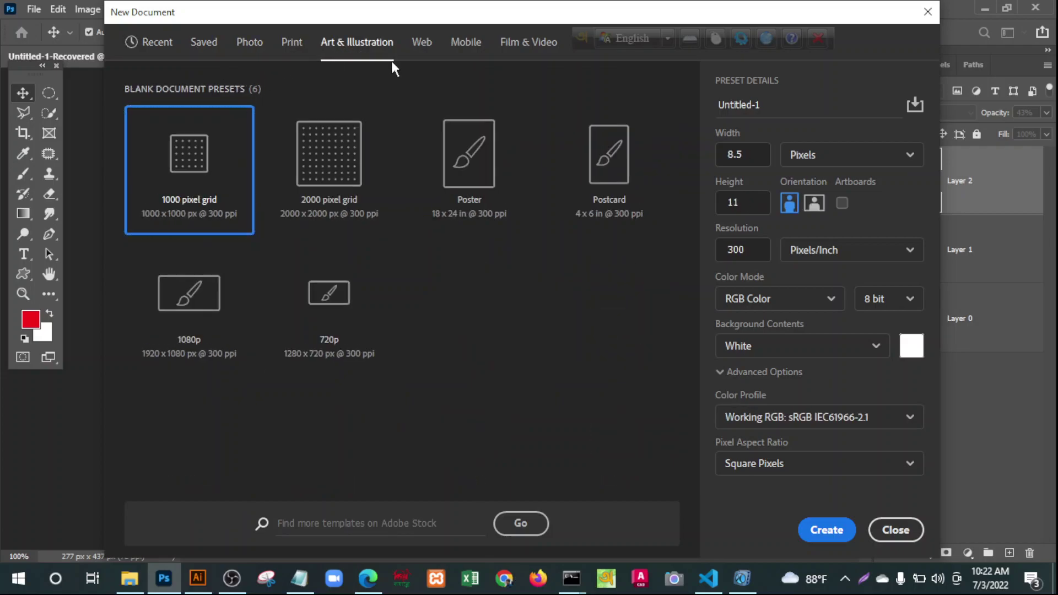
click(422, 43)
click(474, 44)
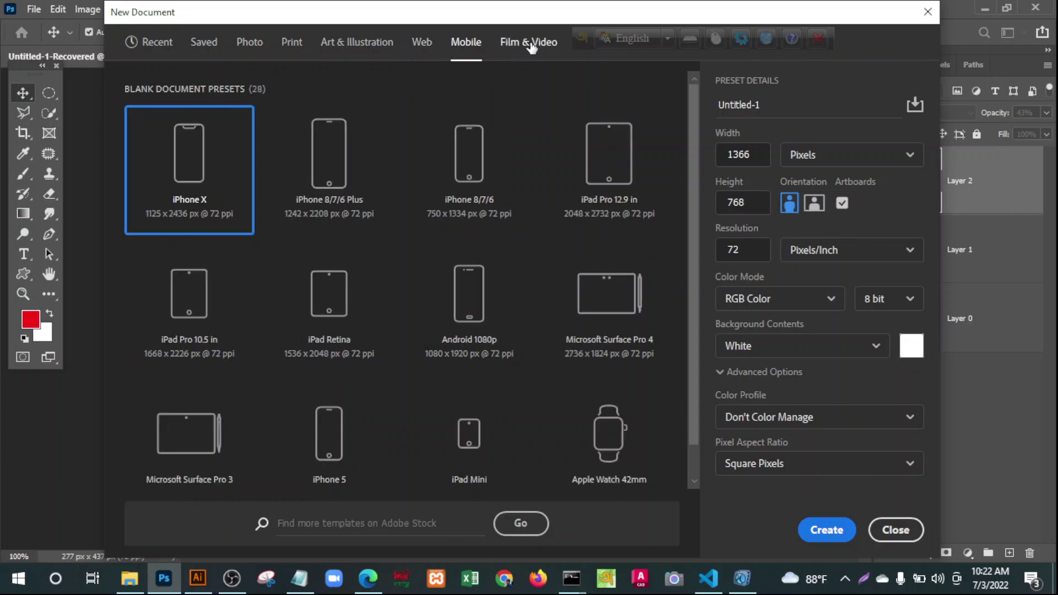
click(530, 43)
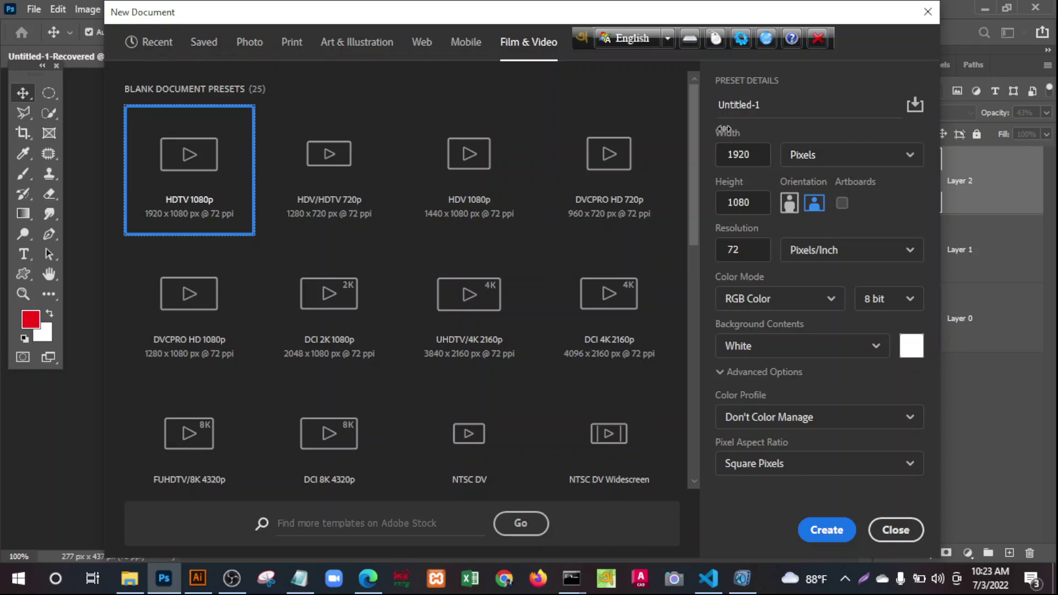
Step: Reposition the New Document dialog and examine the Recent, Saved, Photo, Print and Art & Illustration presets
drag(578, 18, 553, 48)
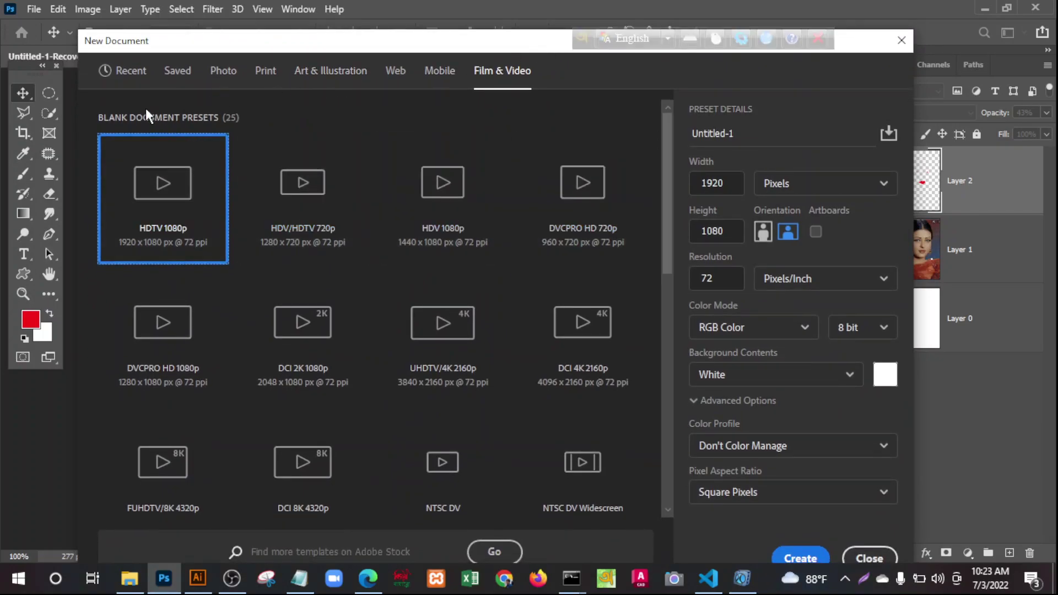
click(133, 77)
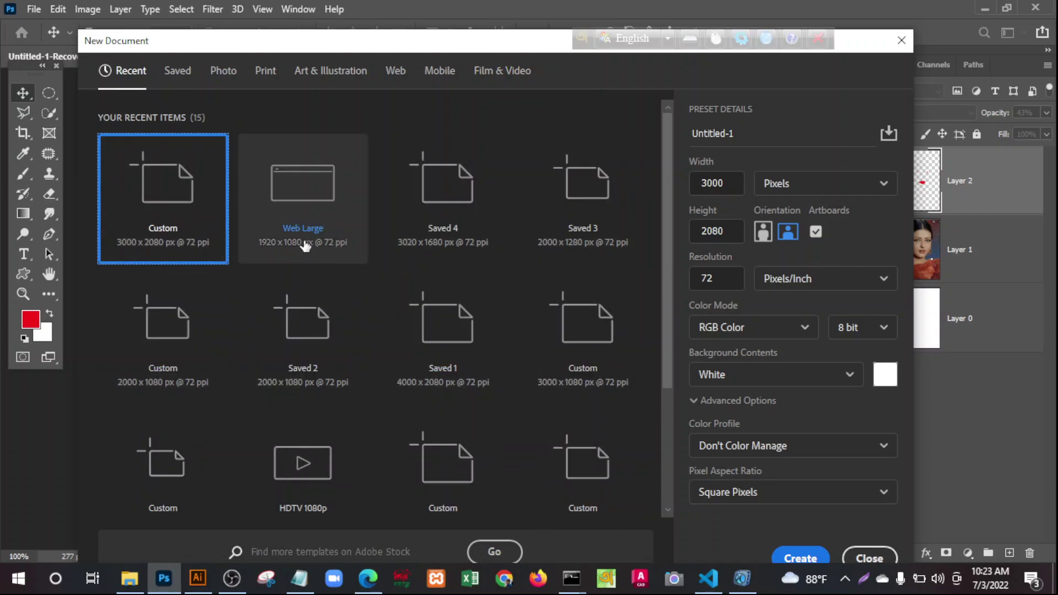
click(175, 74)
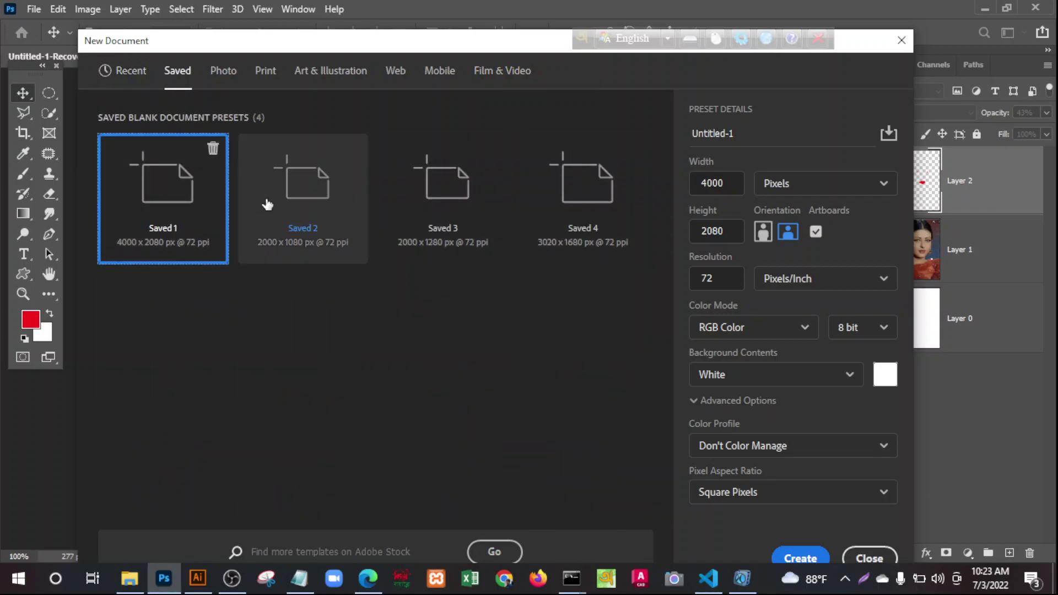
click(220, 73)
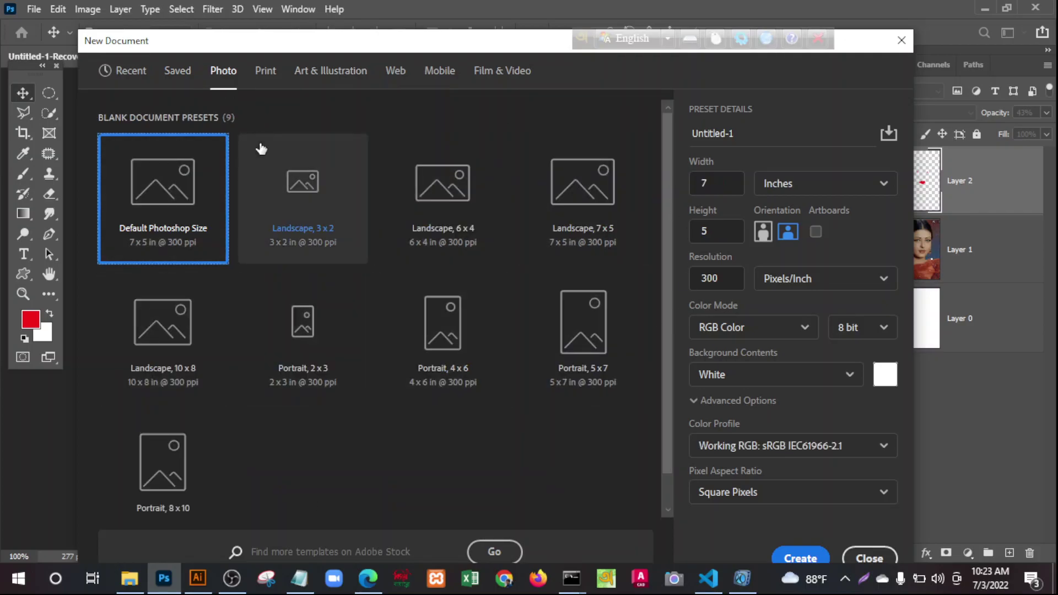
click(265, 72)
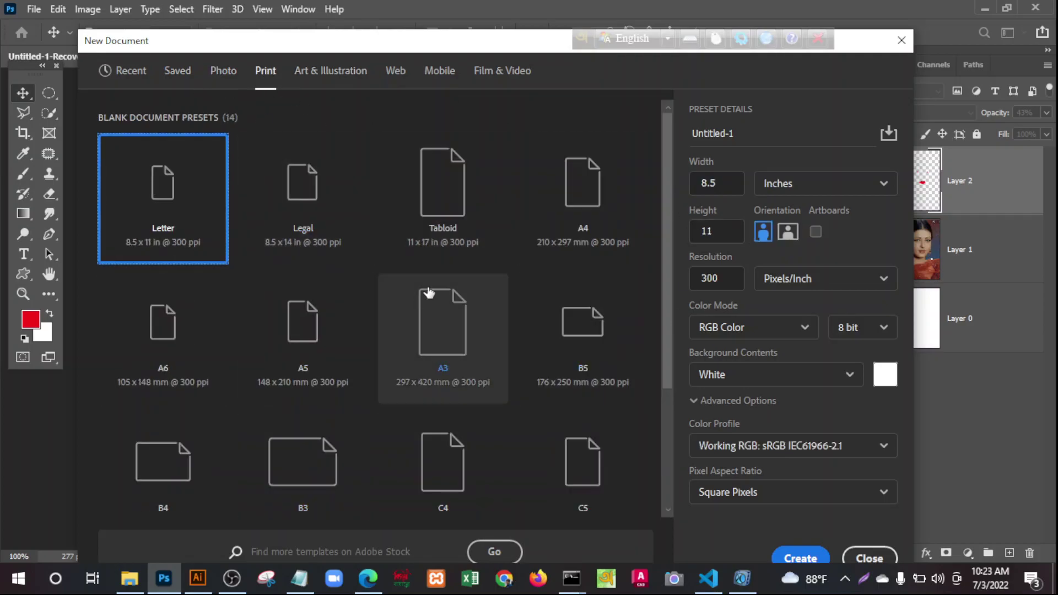
click(328, 72)
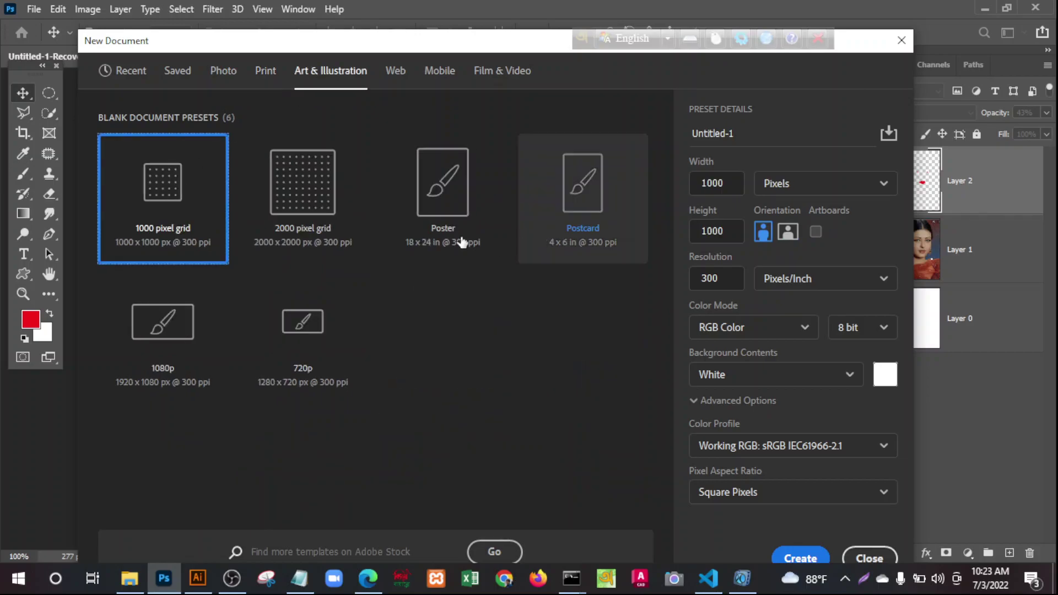
Step: Examine the Web, Mobile and Film & Video preset sizes, and revisit the Art & Illustration and Web presets
click(395, 76)
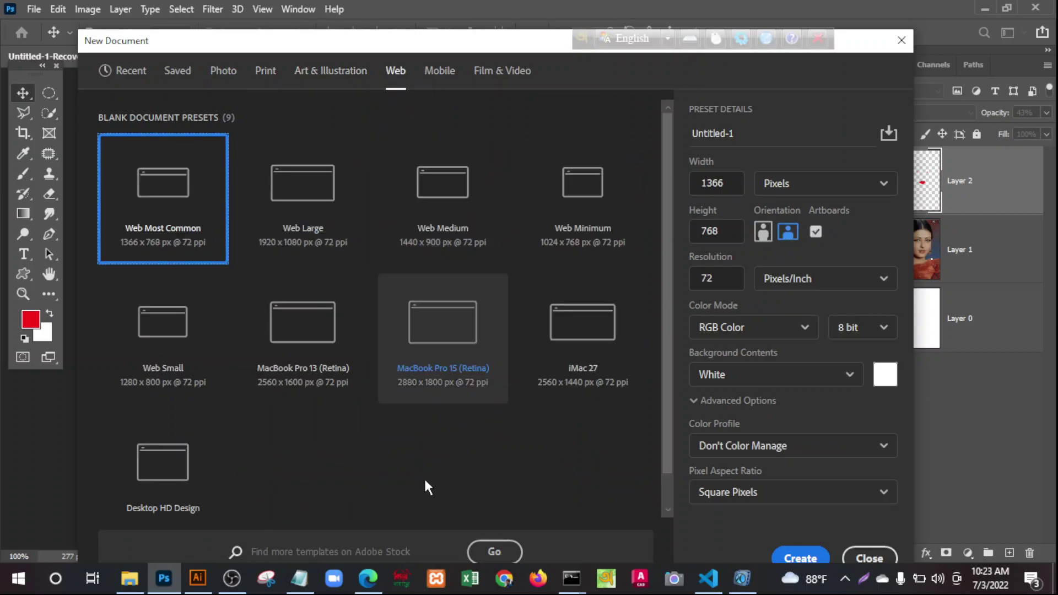
click(446, 77)
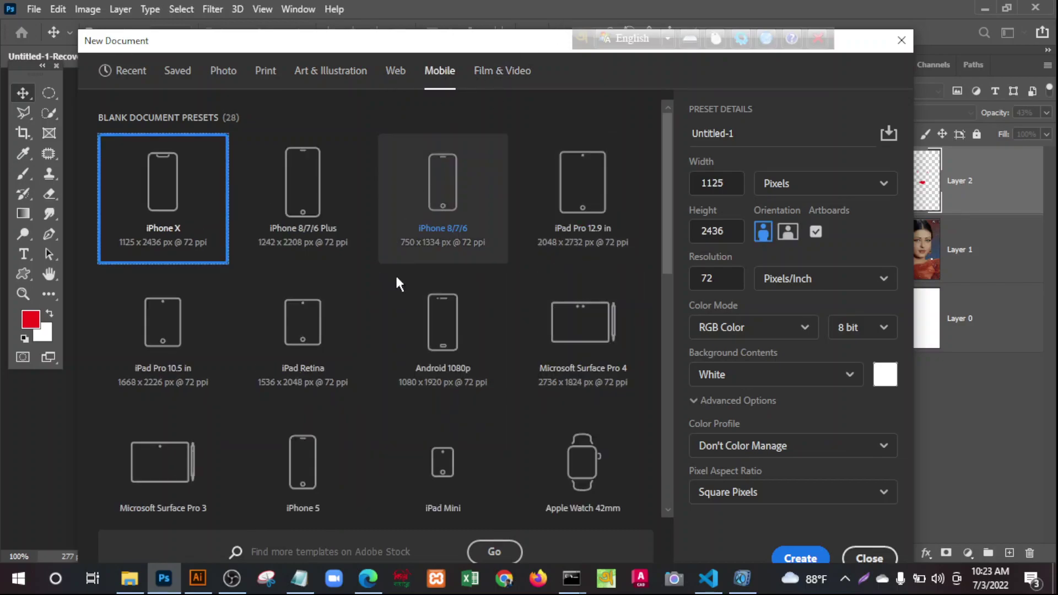
scroll(430, 292, down, 3)
scroll(444, 326, up, 3)
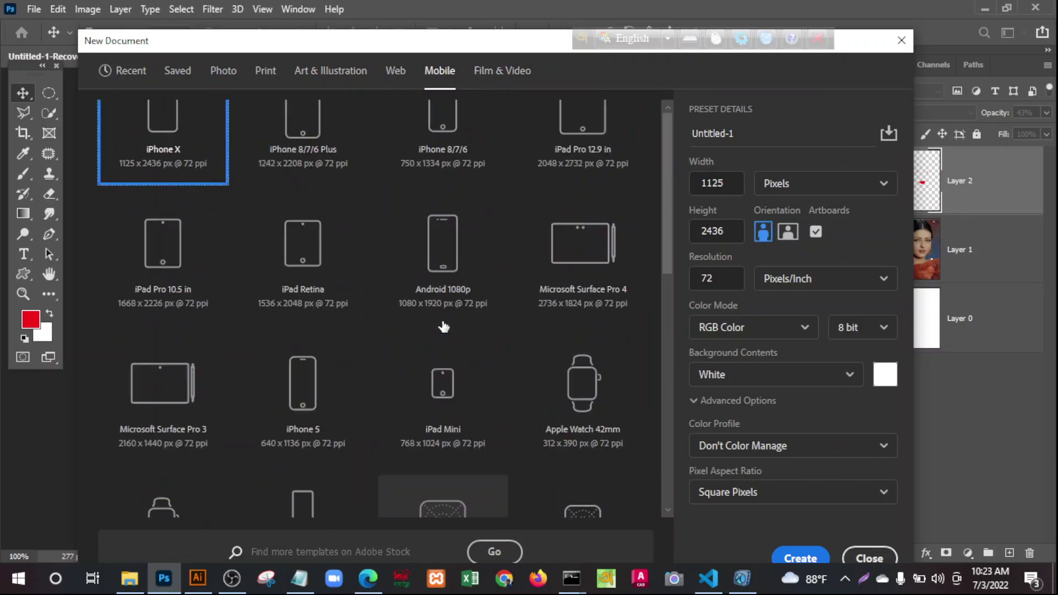
click(516, 83)
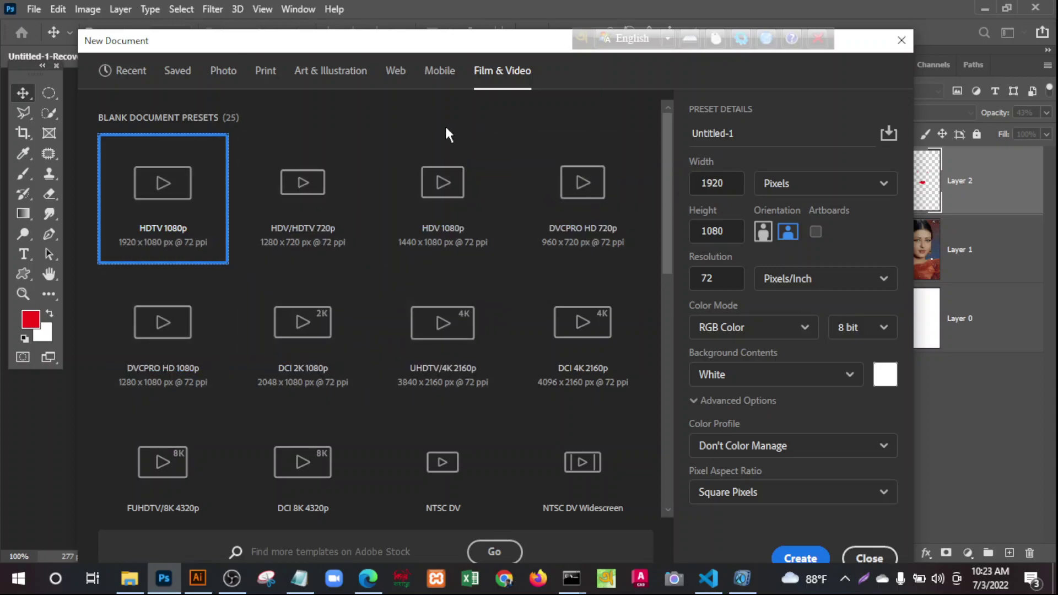
click(340, 73)
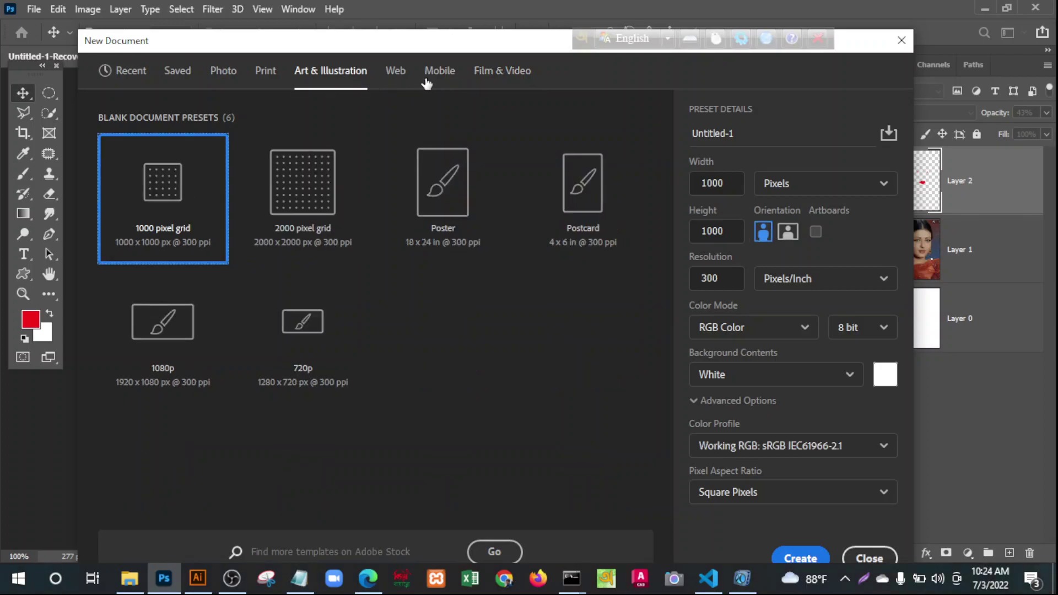
click(395, 74)
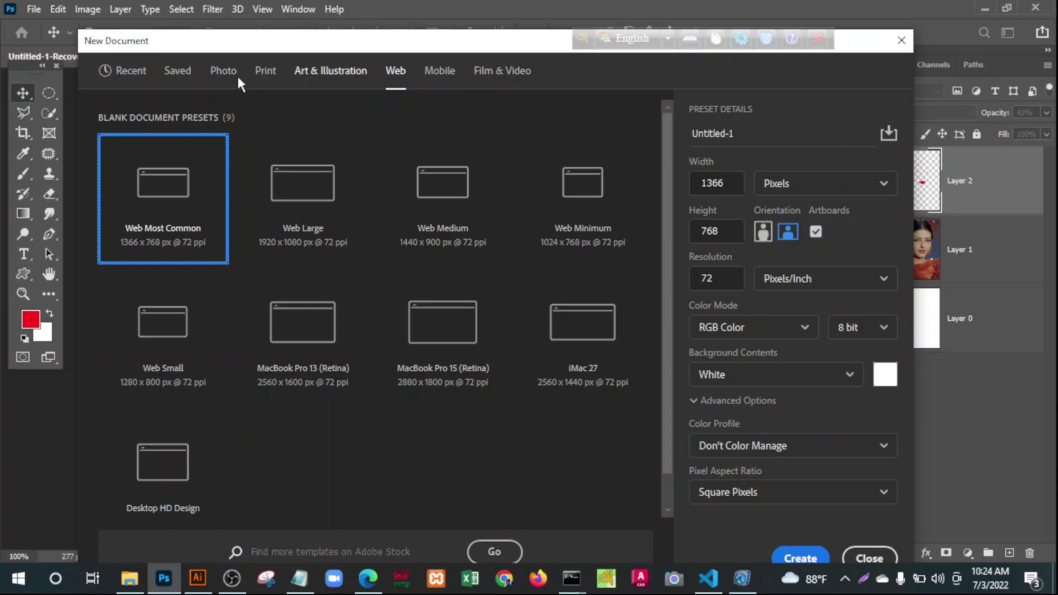
Step: Choose the recent 3000 x 2080 px custom preset and go through its width, height and resolution values
click(141, 73)
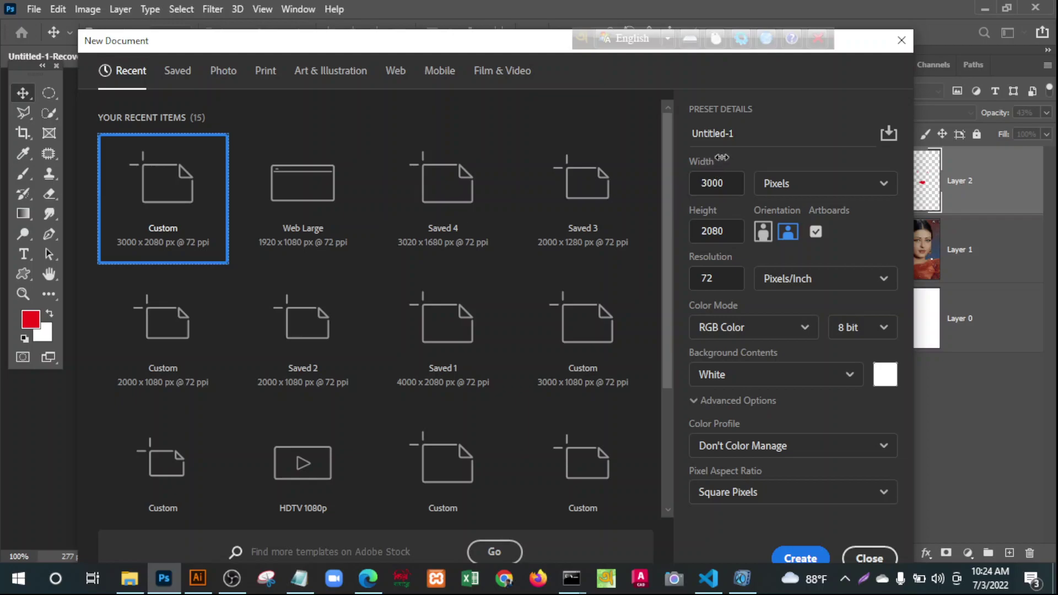
double_click(737, 186)
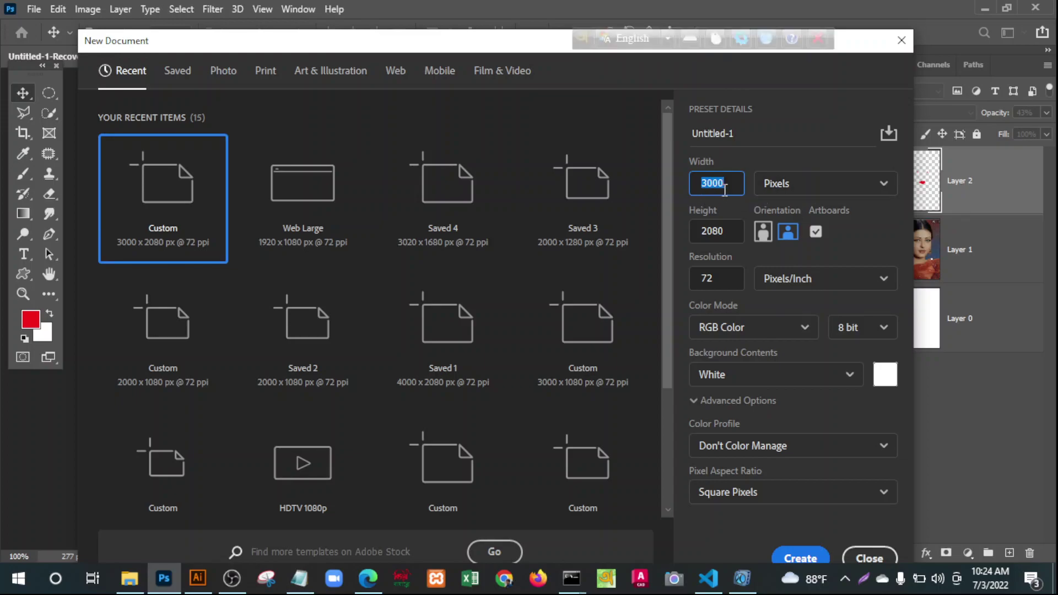
click(727, 236)
click(709, 169)
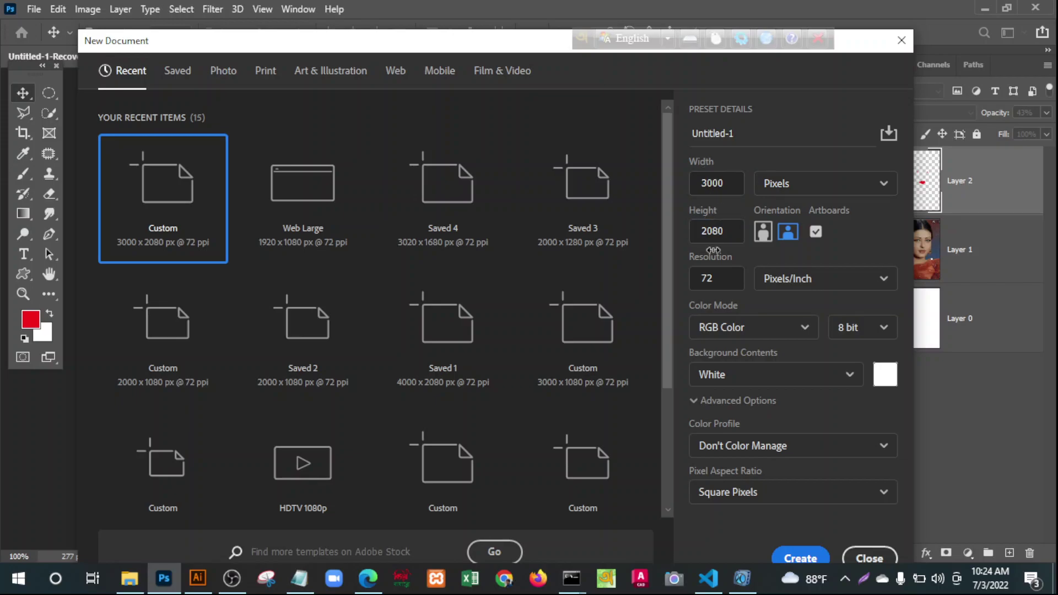
click(724, 237)
click(731, 276)
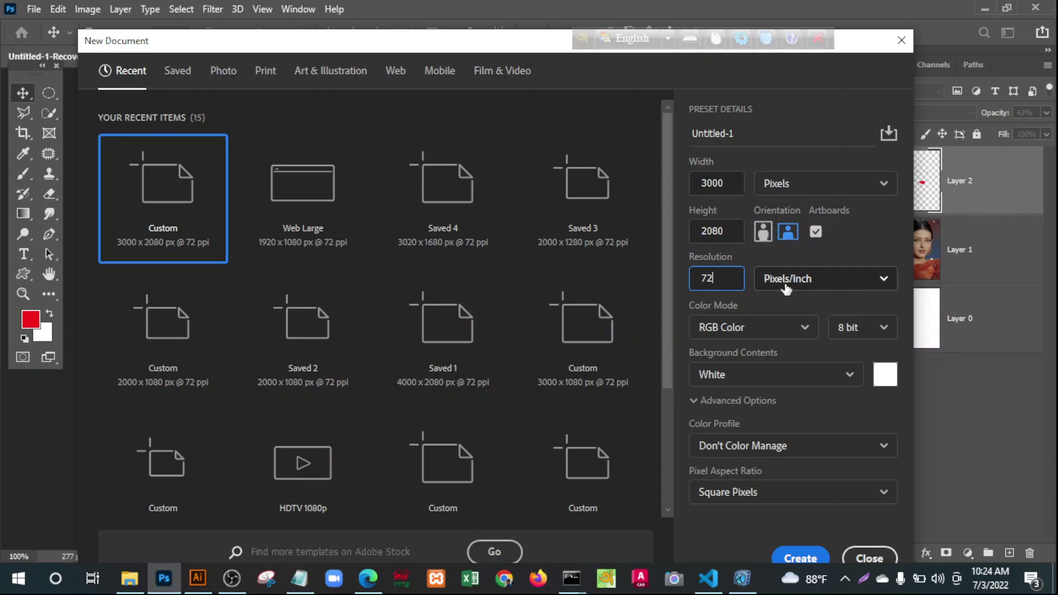
Step: Review the resolution units and background contents options, and create the document with Pixels/Inch and a White background
click(884, 280)
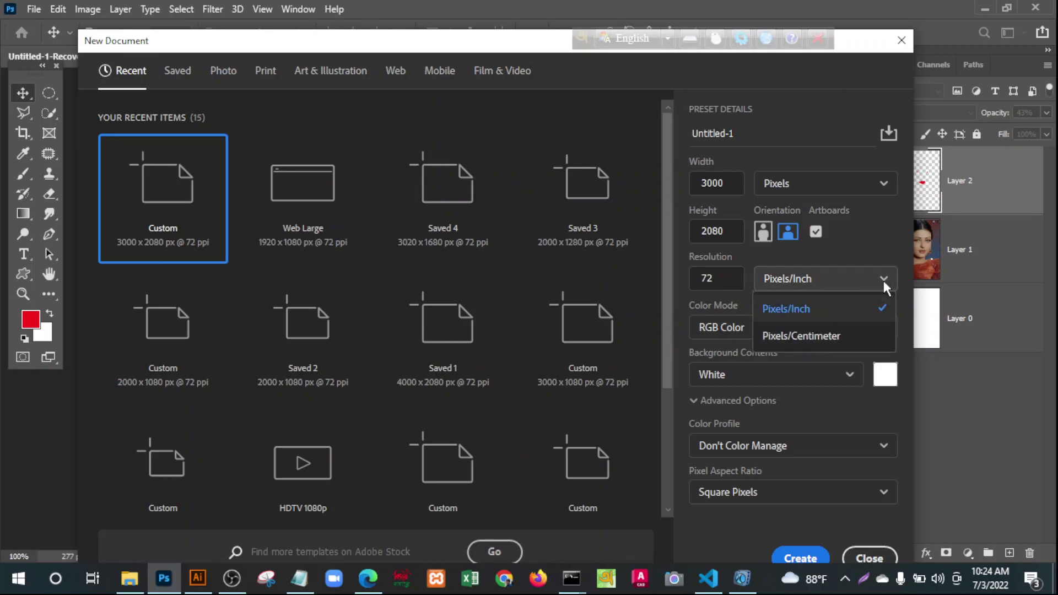
click(884, 279)
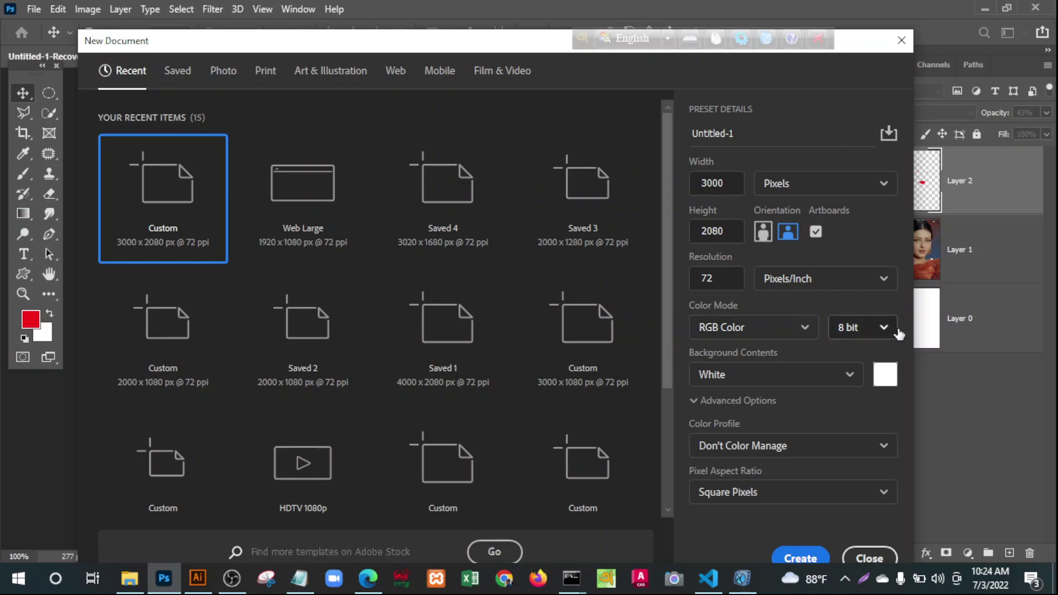
click(855, 373)
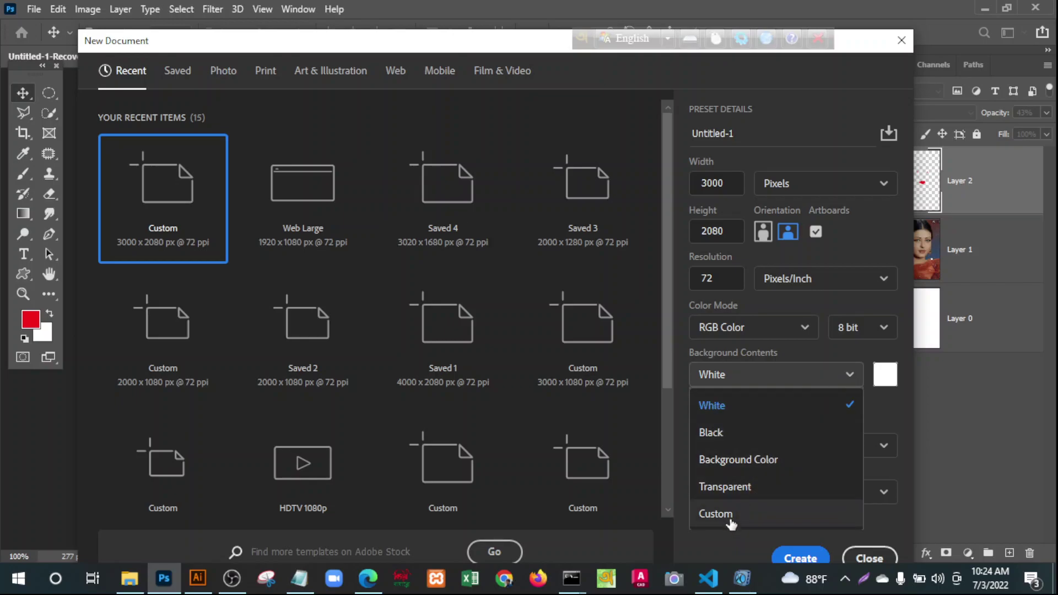
click(738, 376)
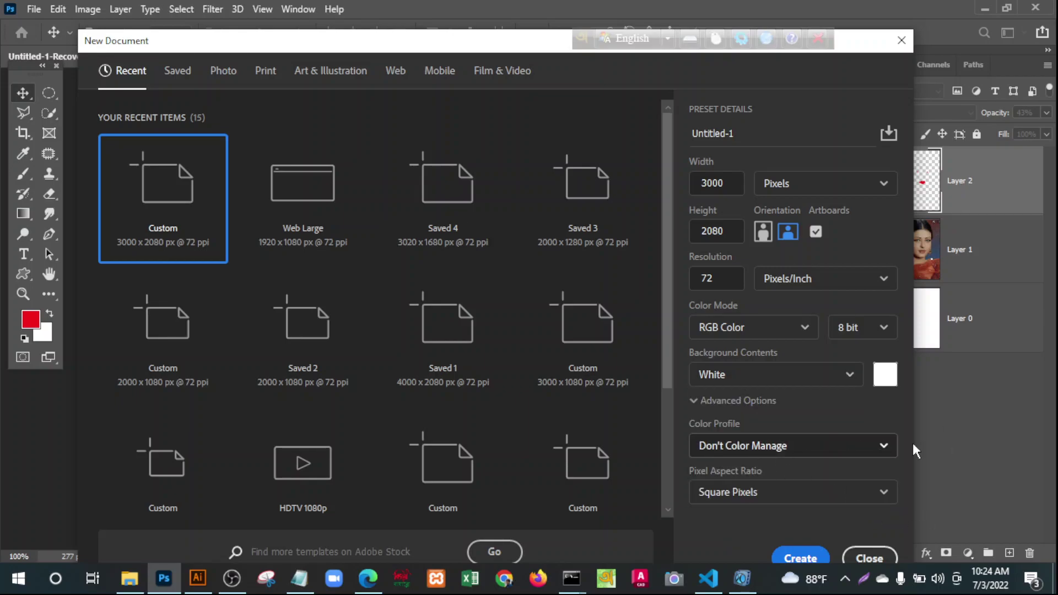
click(819, 557)
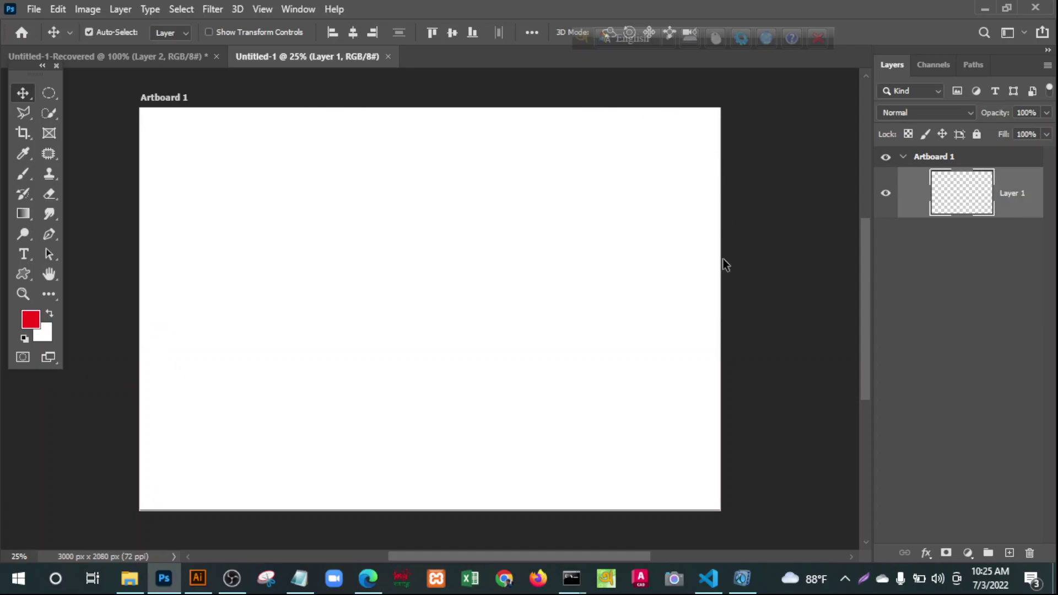
Step: Show the toolbox in one column and back in two, and activate the Elliptical Marquee and Polygonal Lasso tools in turn
click(42, 66)
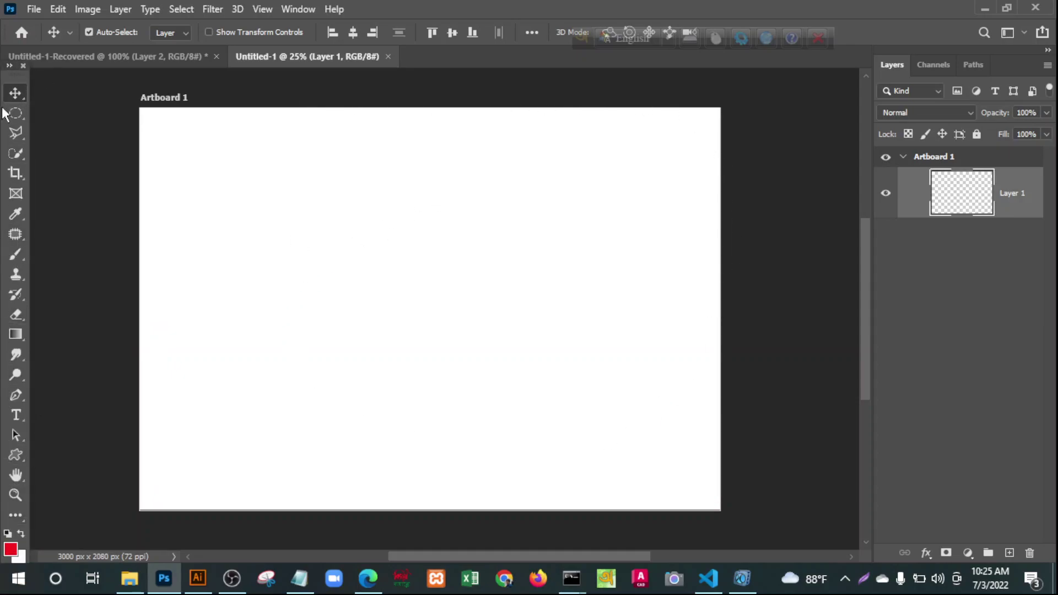
click(9, 66)
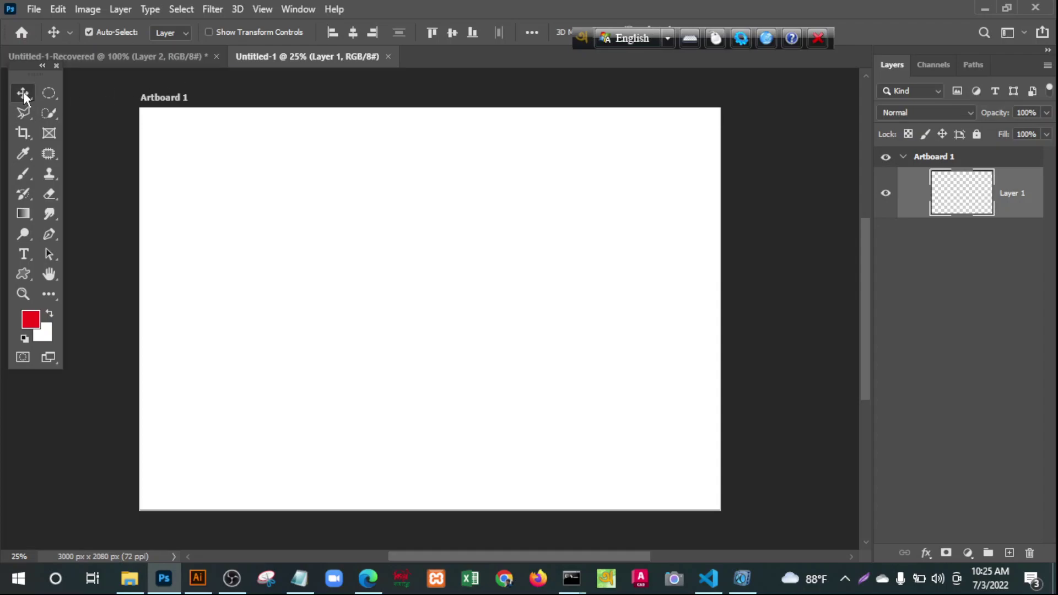
click(48, 95)
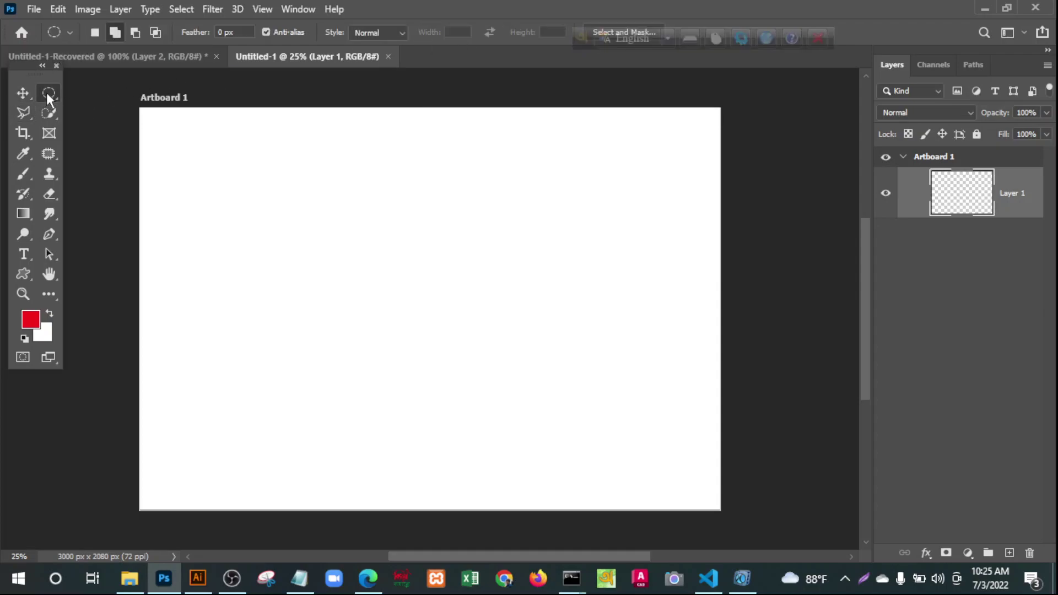
click(24, 112)
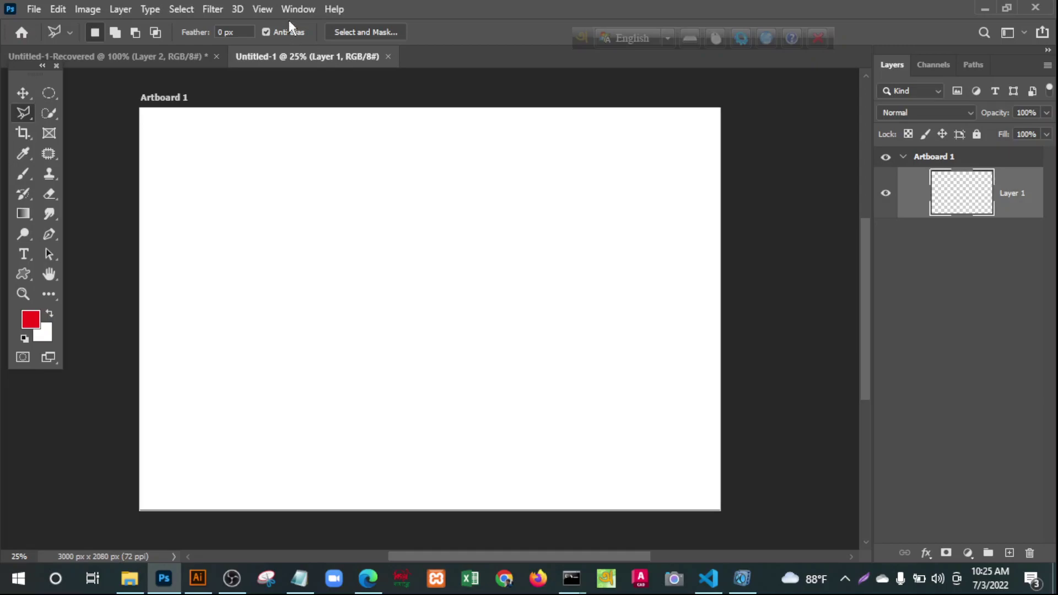
Step: Collapse the panel dock to icons and display the Layers and History panels
click(1047, 53)
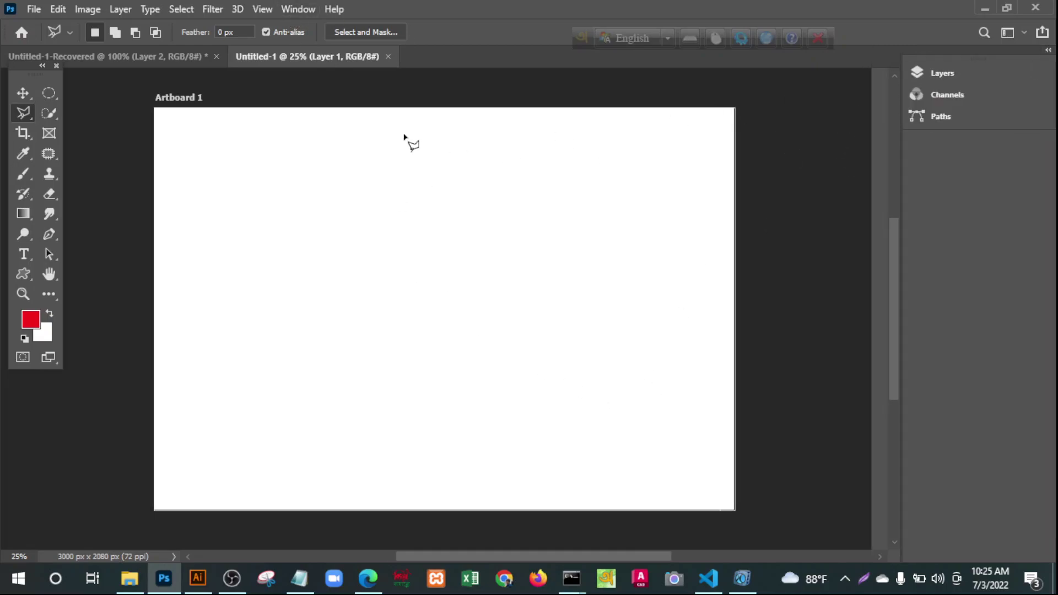
click(294, 10)
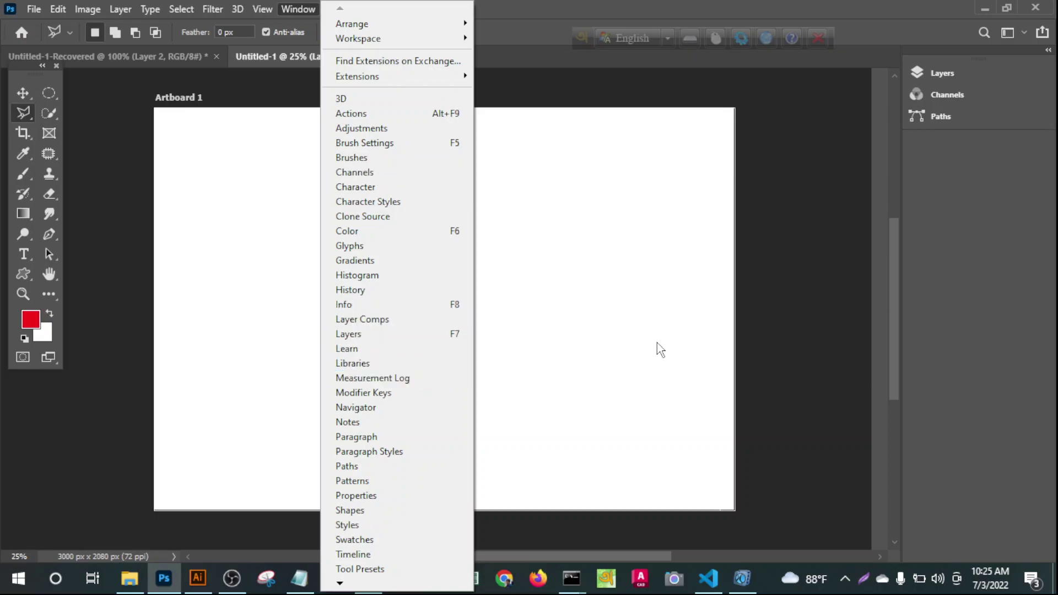
click(374, 334)
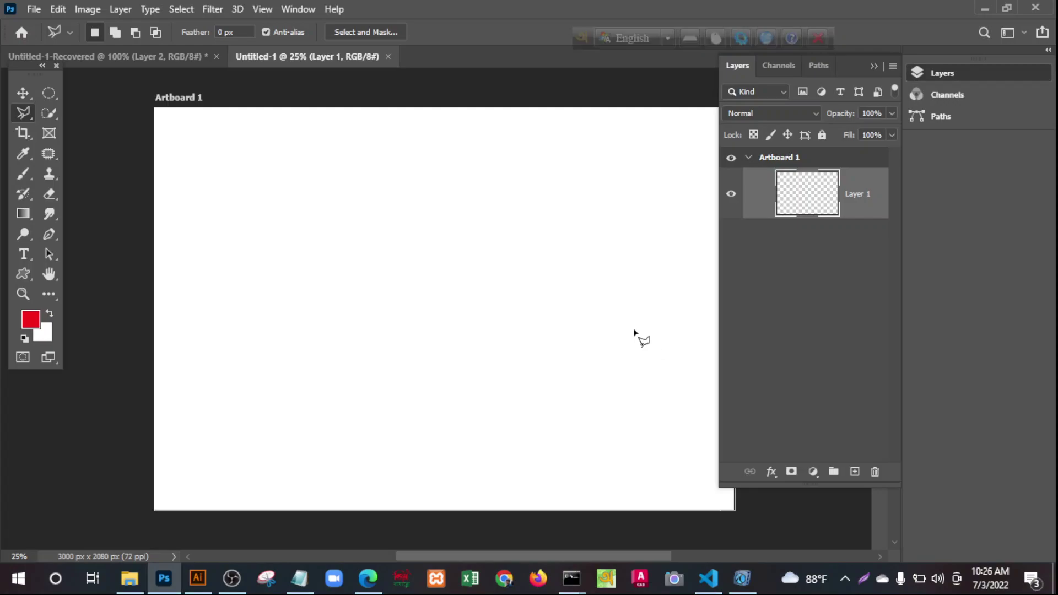
click(297, 8)
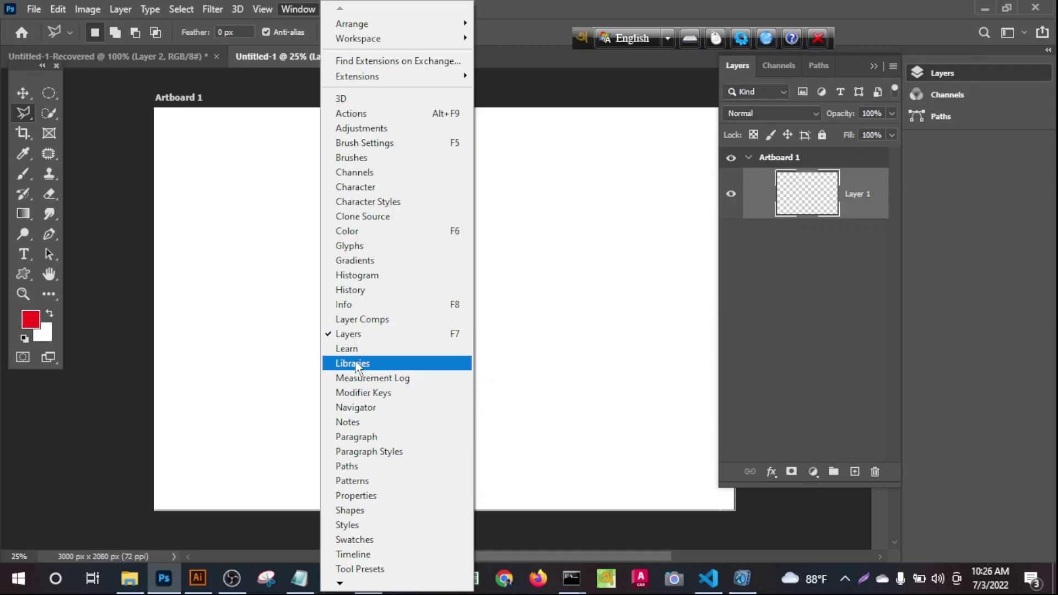
click(353, 290)
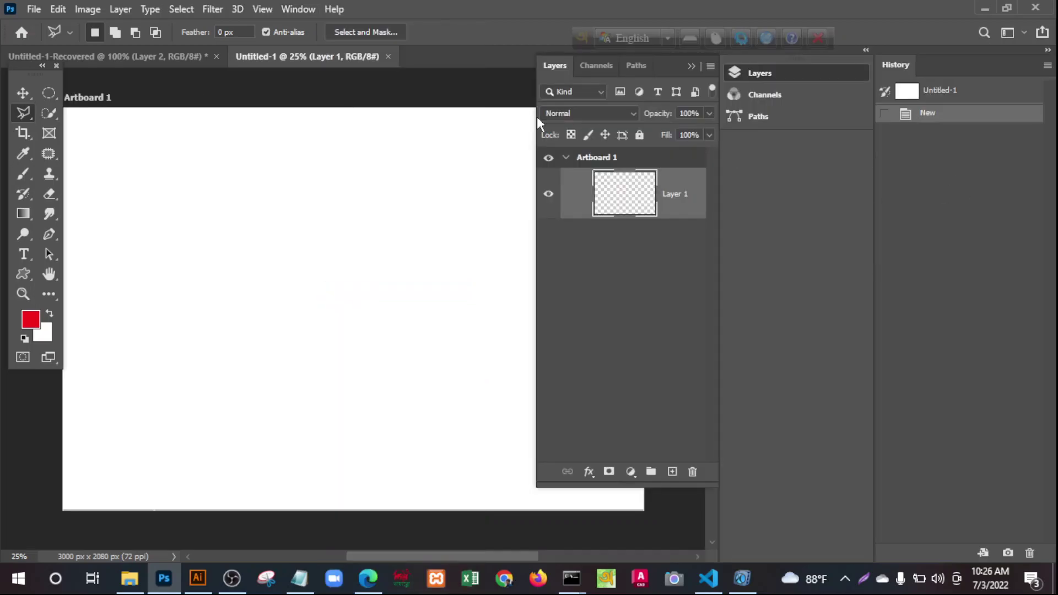
Step: Display the Paragraph, Swatches and 3D panels in the workspace
click(300, 10)
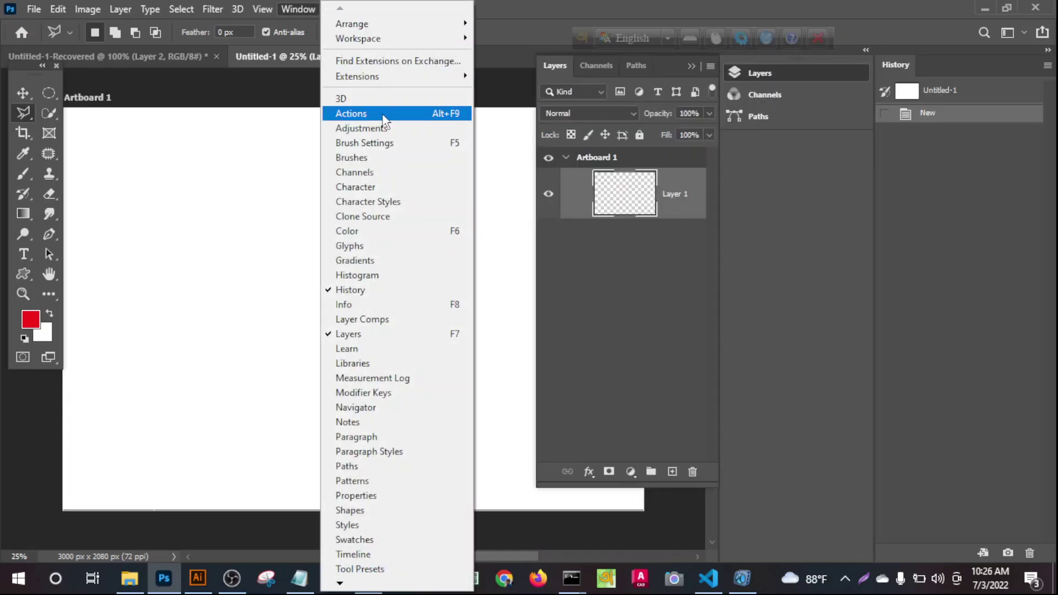
click(348, 437)
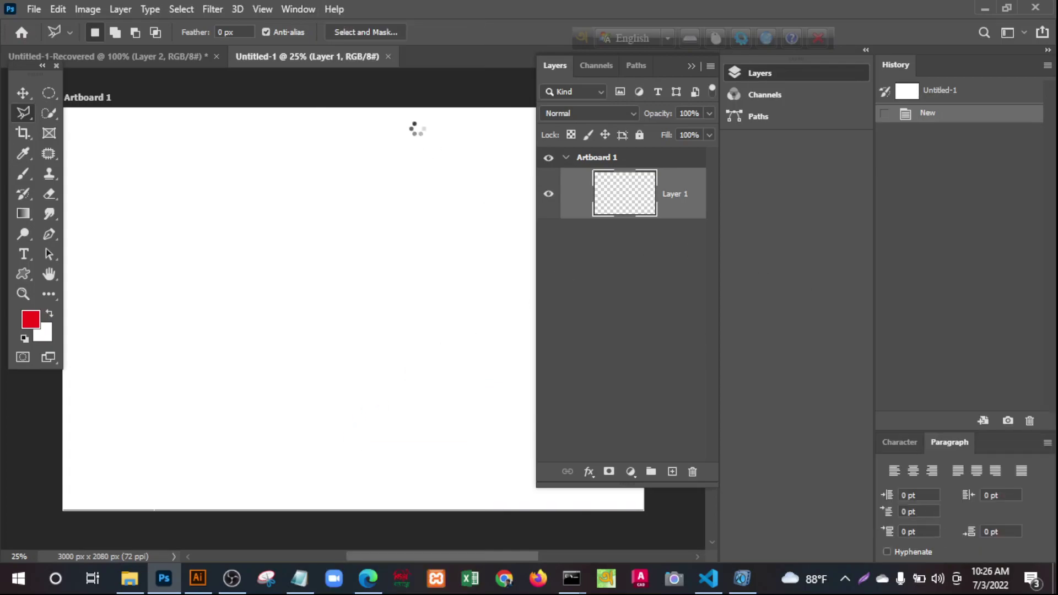
click(296, 10)
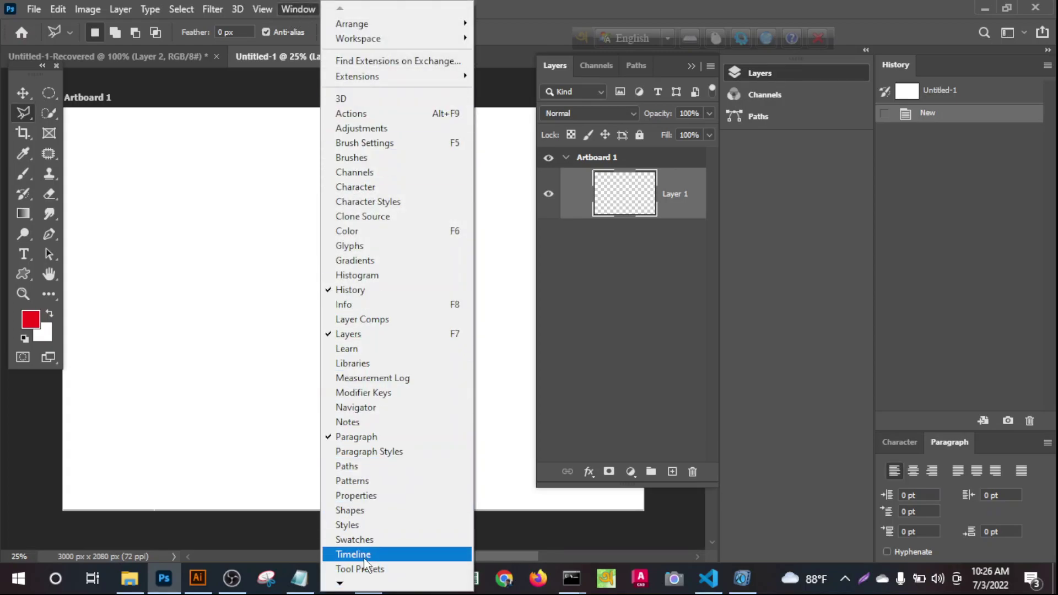
click(344, 540)
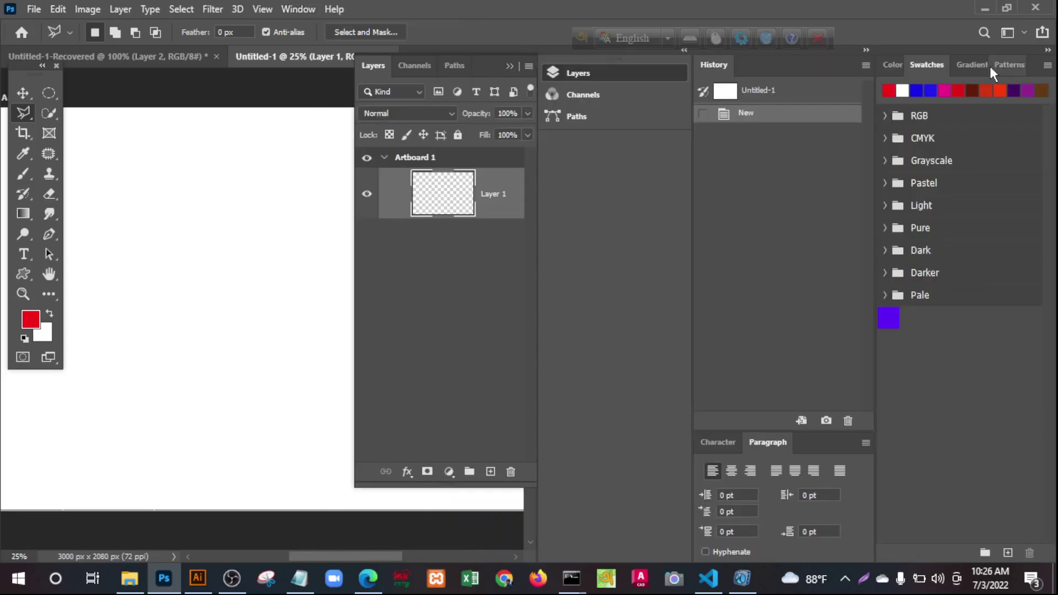
click(297, 11)
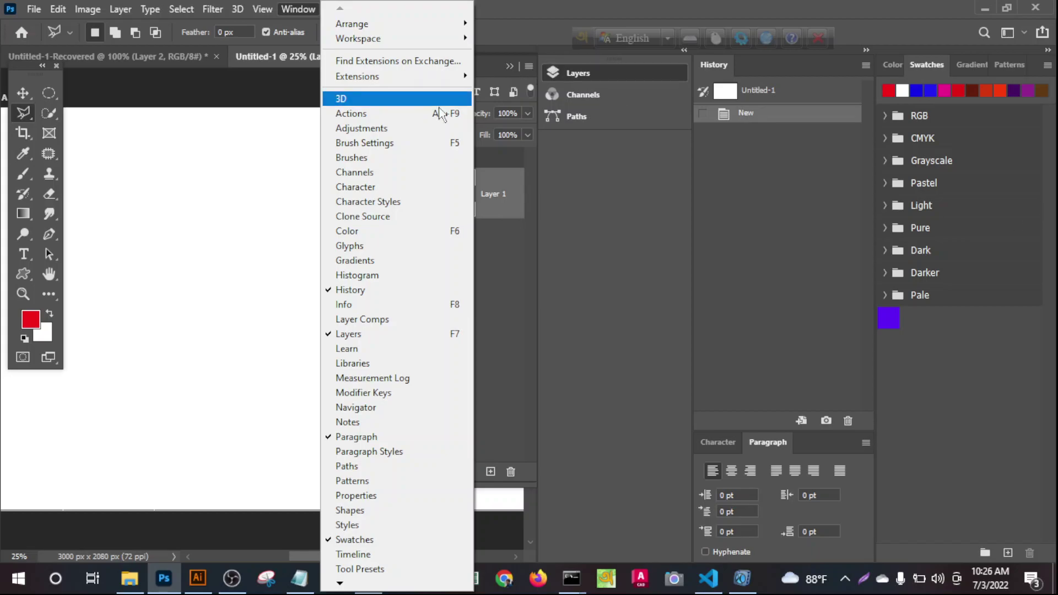
click(366, 99)
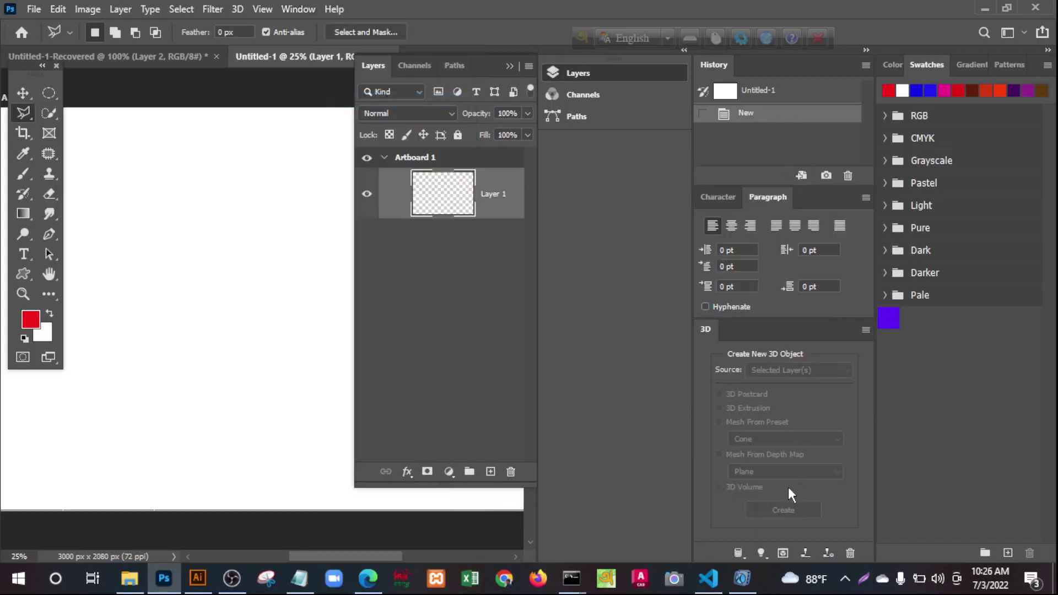
Step: Look over the File, Edit, Layer, Type, View and Window commands
click(30, 9)
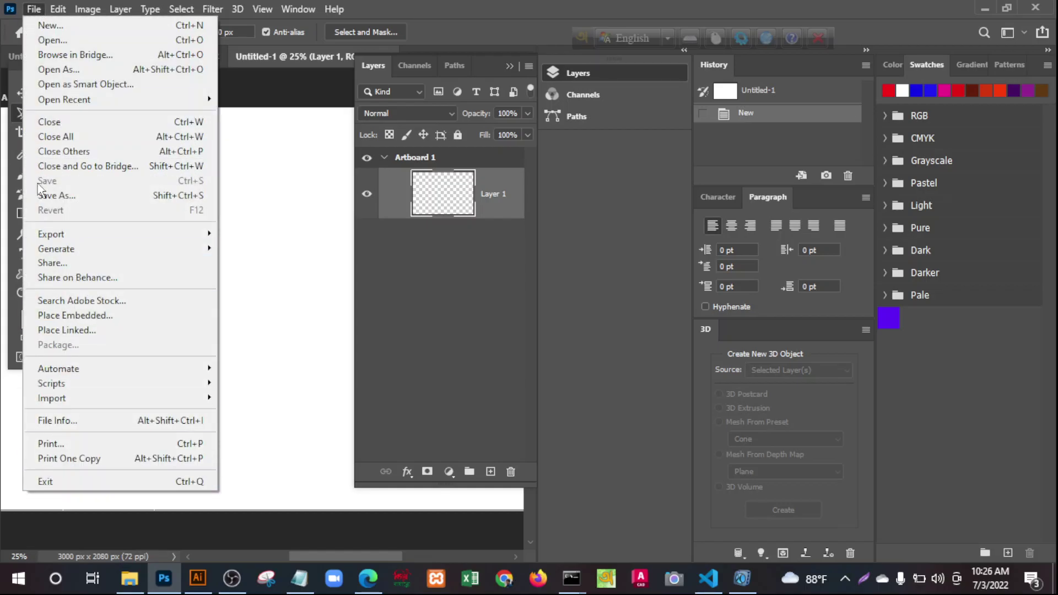
click(58, 10)
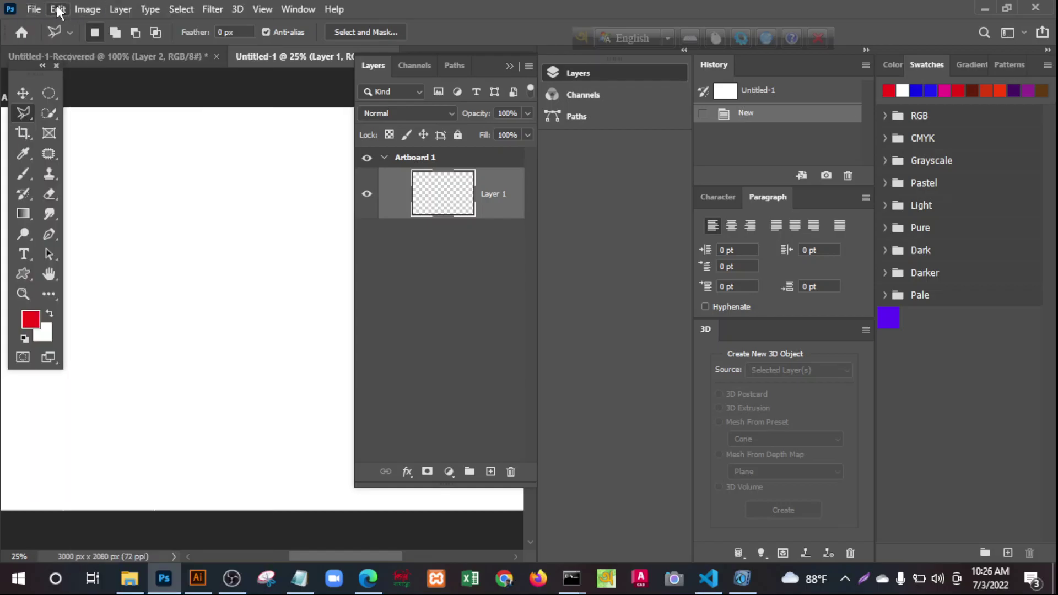
click(58, 9)
click(496, 15)
click(121, 10)
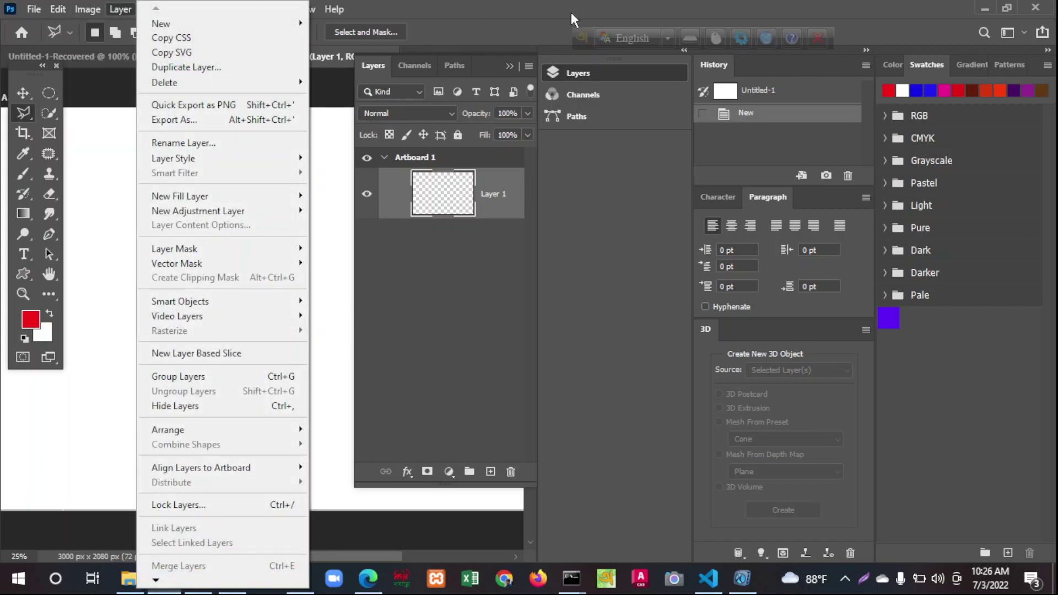
click(574, 19)
click(150, 10)
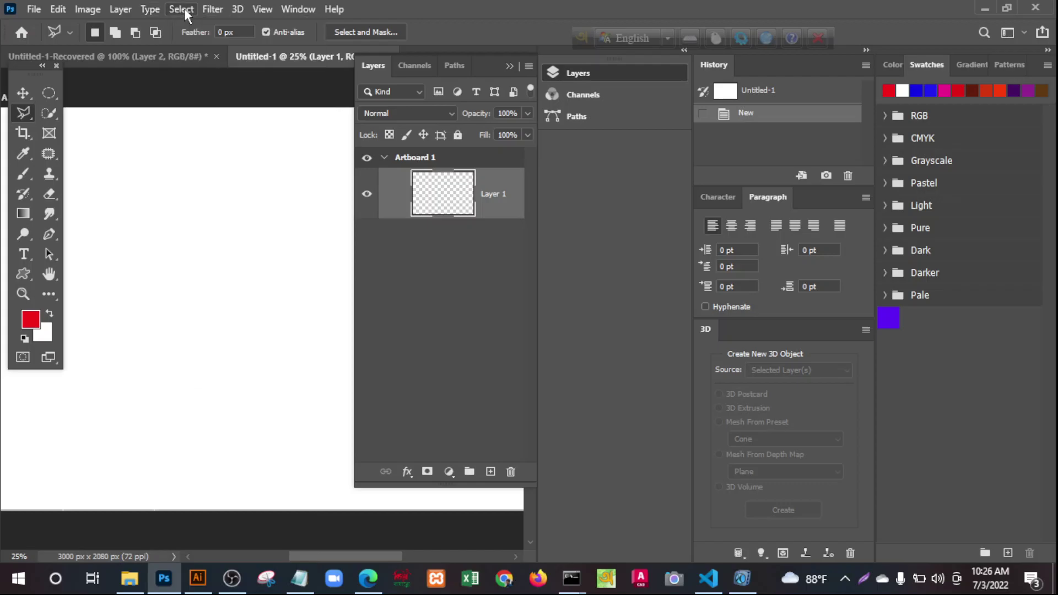
click(264, 8)
click(294, 9)
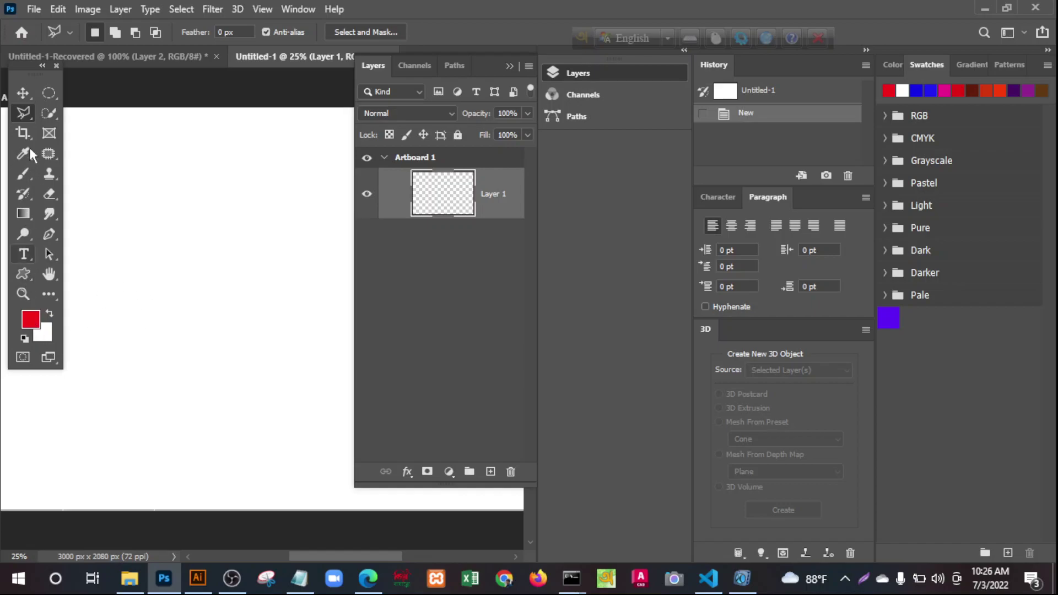
scroll(312, 326, down, 1)
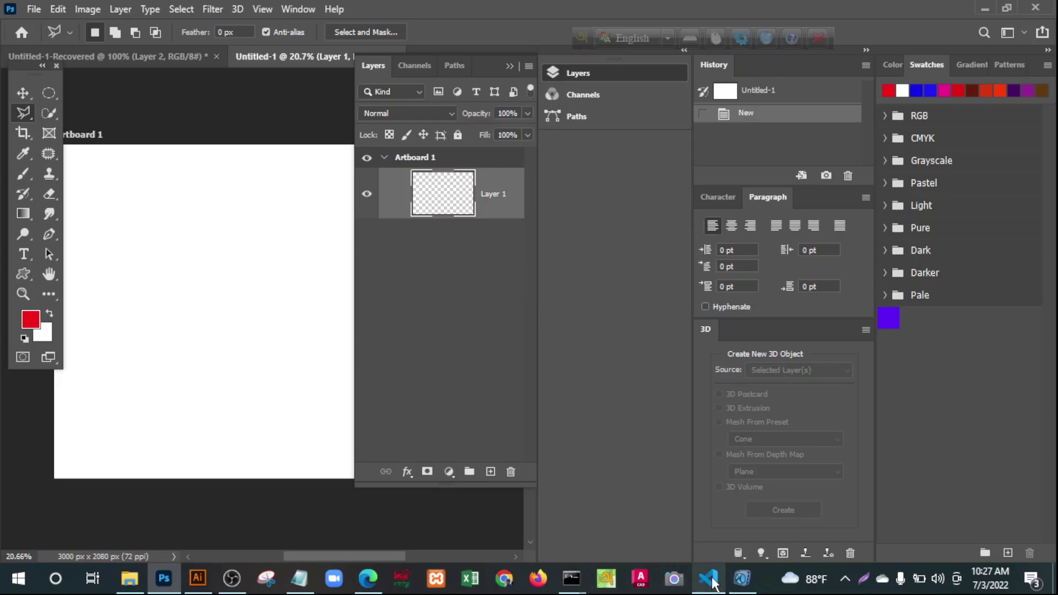
Step: Switch to Visual Studio Code, open index.html with Live Server and review the graphic design syllabus list in the browser
mouse_move(711, 582)
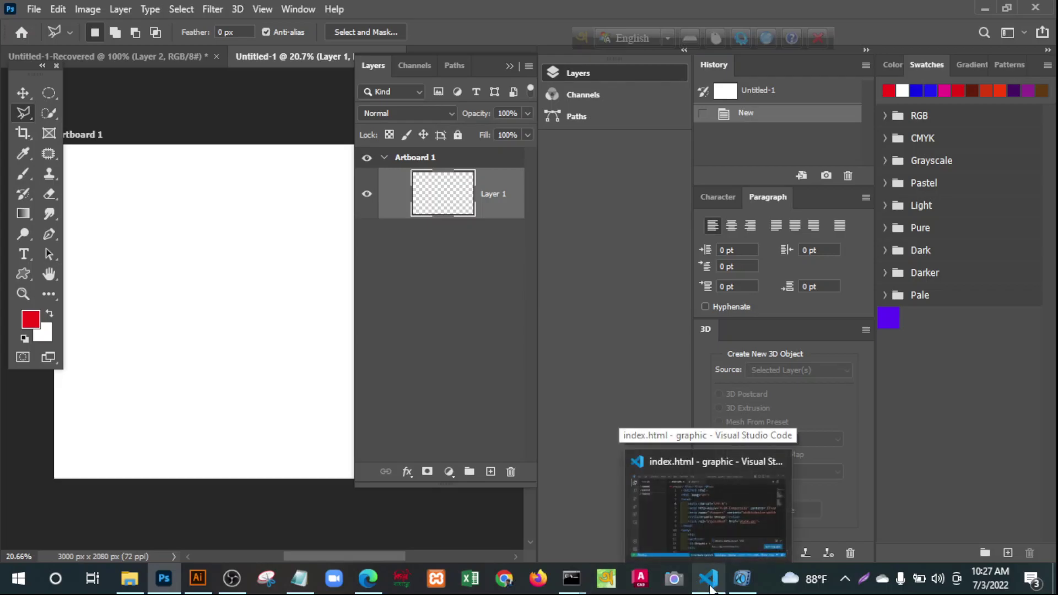
click(713, 589)
right_click(584, 366)
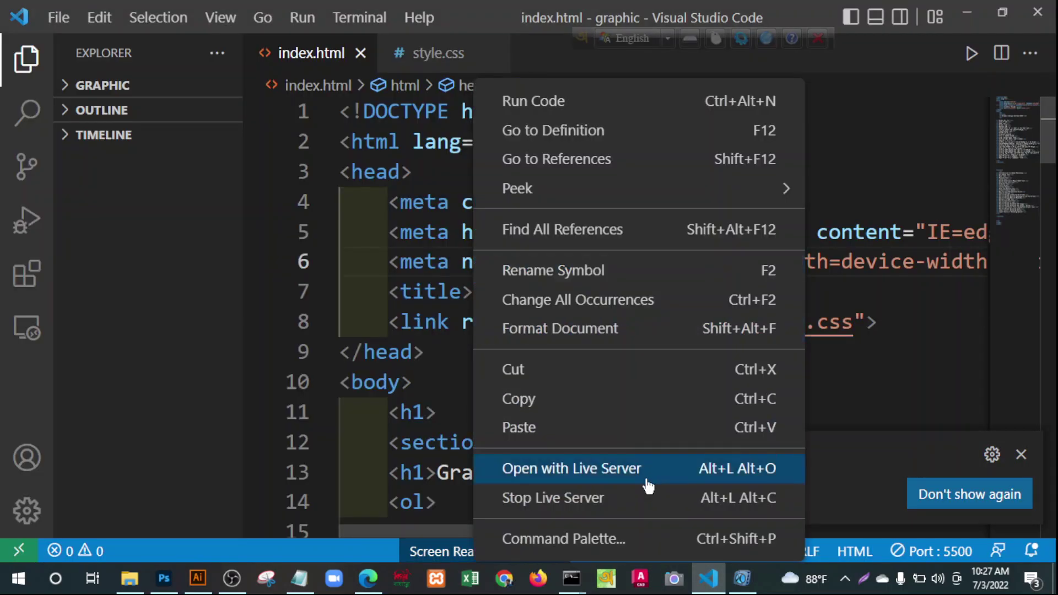
click(599, 484)
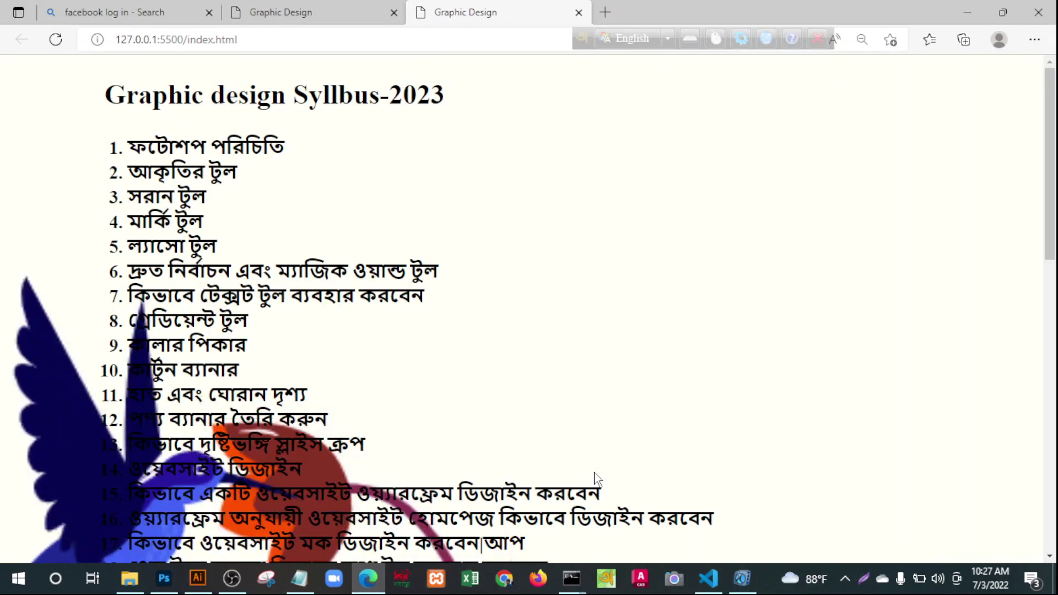
scroll(771, 363, down, 3)
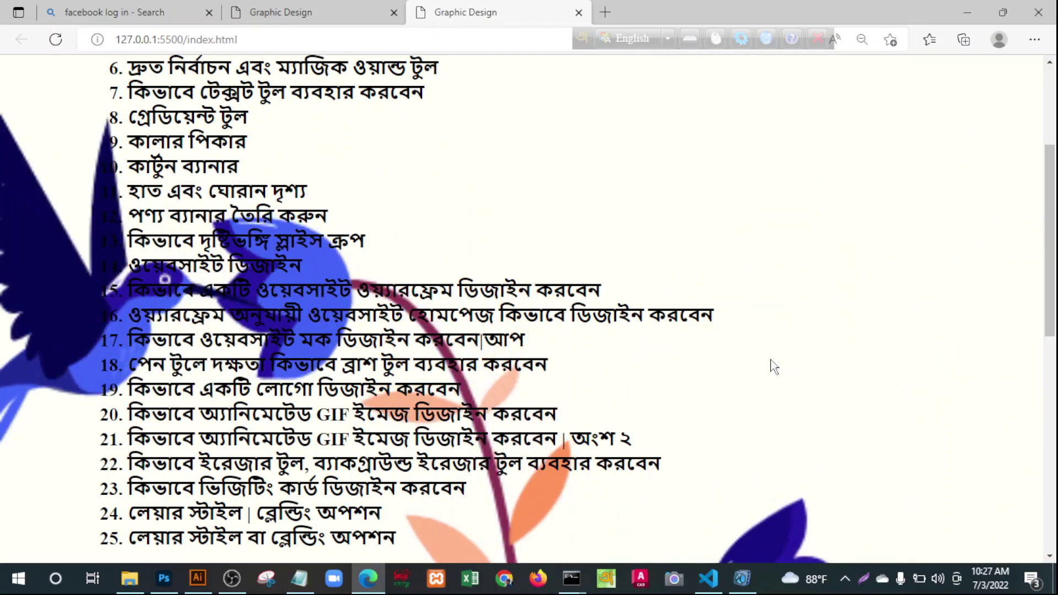
scroll(774, 366, up, 2)
scroll(774, 367, up, 2)
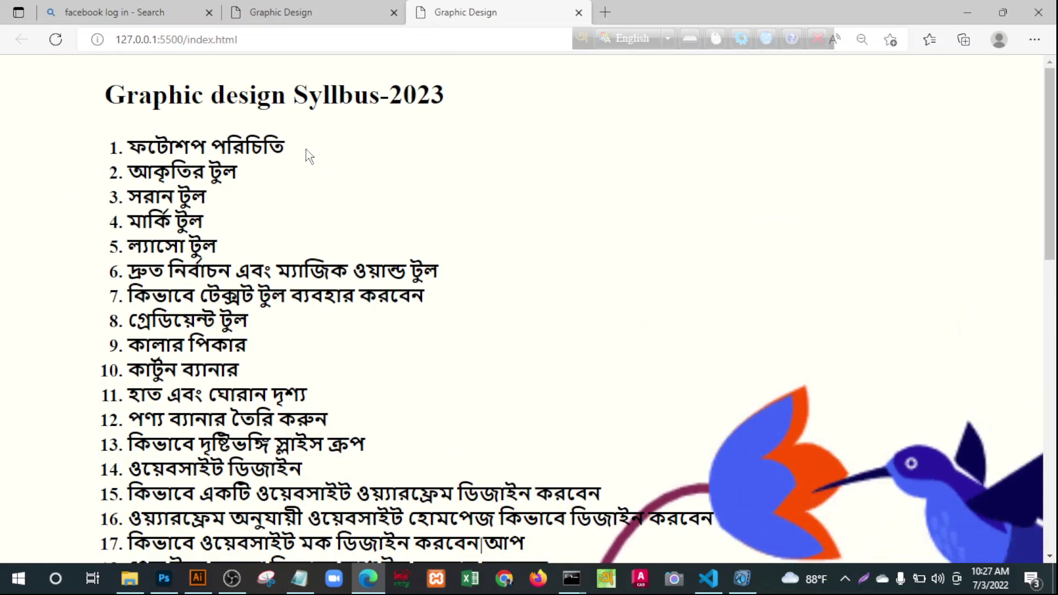
Step: Highlight the first five topics of the Bengali syllabus list one by one, from the Photoshop introduction to the Lasso tool
drag(252, 146, 59, 130)
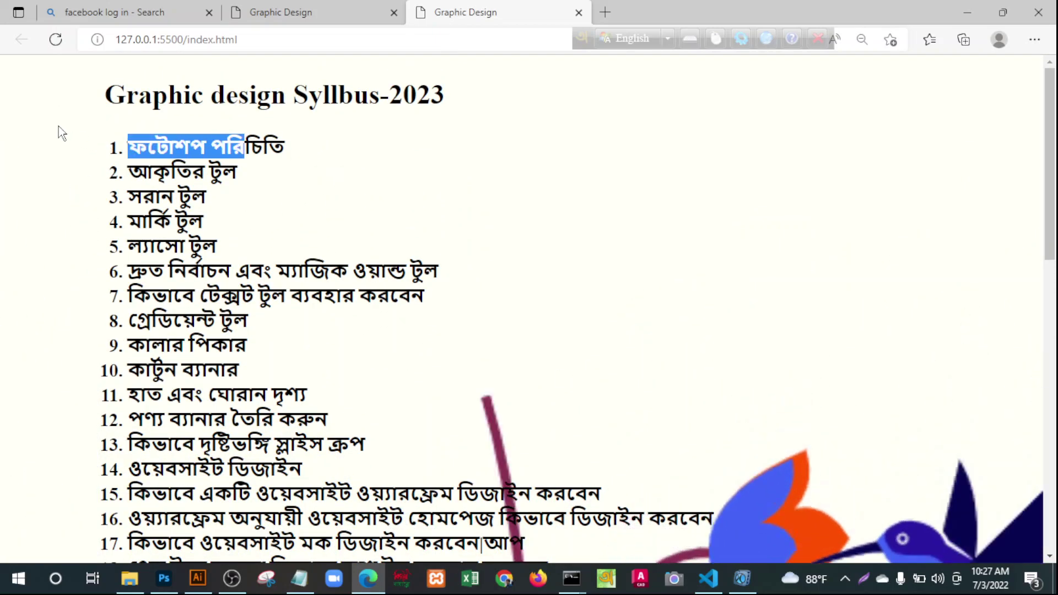
click(268, 149)
drag(267, 173, 66, 172)
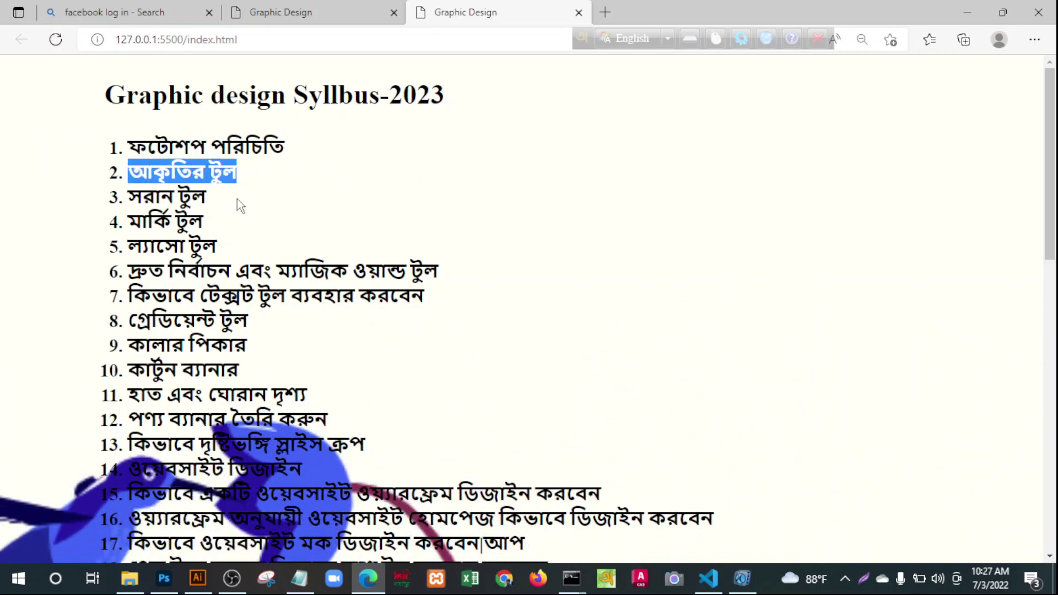
drag(235, 205, 114, 212)
drag(219, 221, 74, 217)
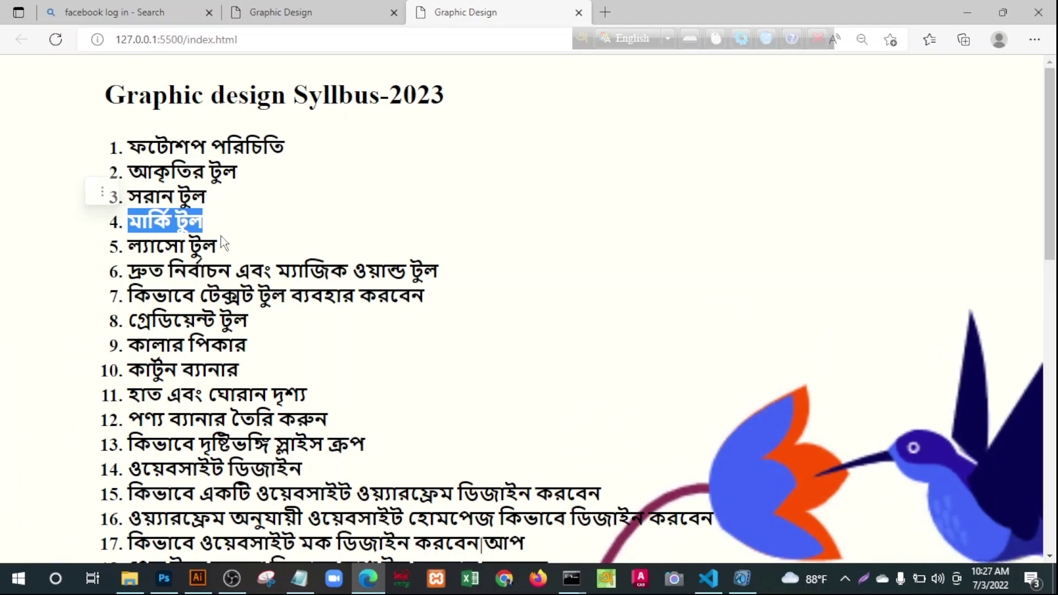
drag(221, 245, 88, 250)
Step: Look through the remaining Bengali syllabus topics and the English topic list down to Layer Style or Blending Option
scroll(432, 314, down, 7)
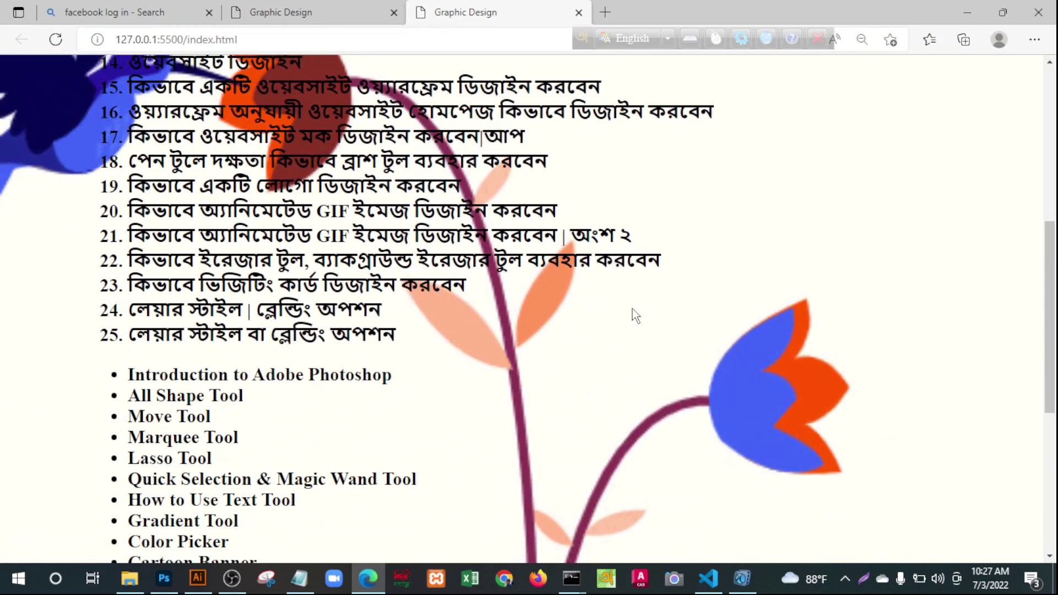
scroll(657, 356, up, 7)
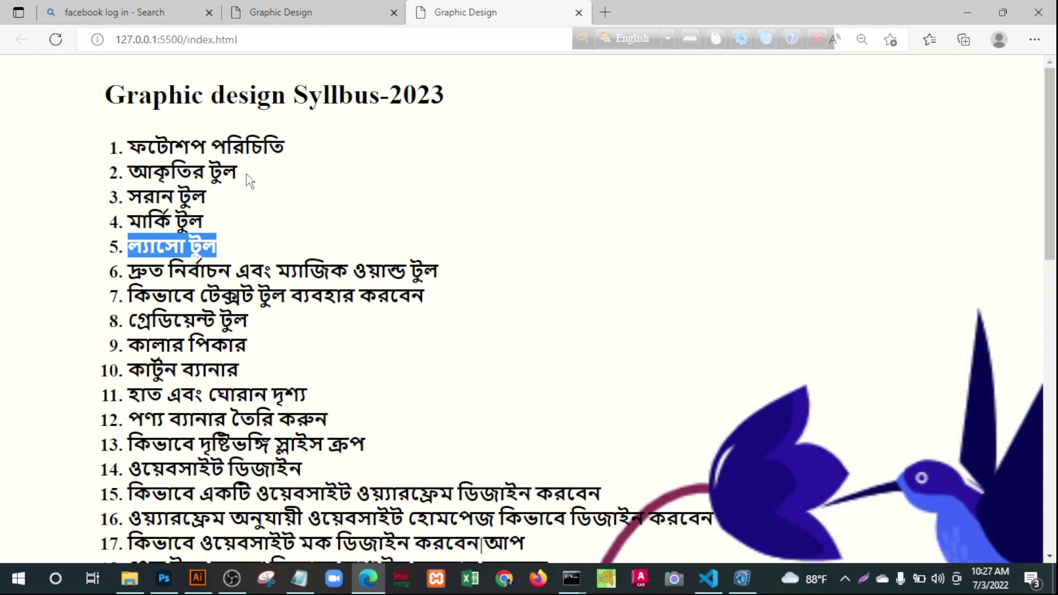
drag(246, 174, 84, 179)
scroll(362, 285, down, 14)
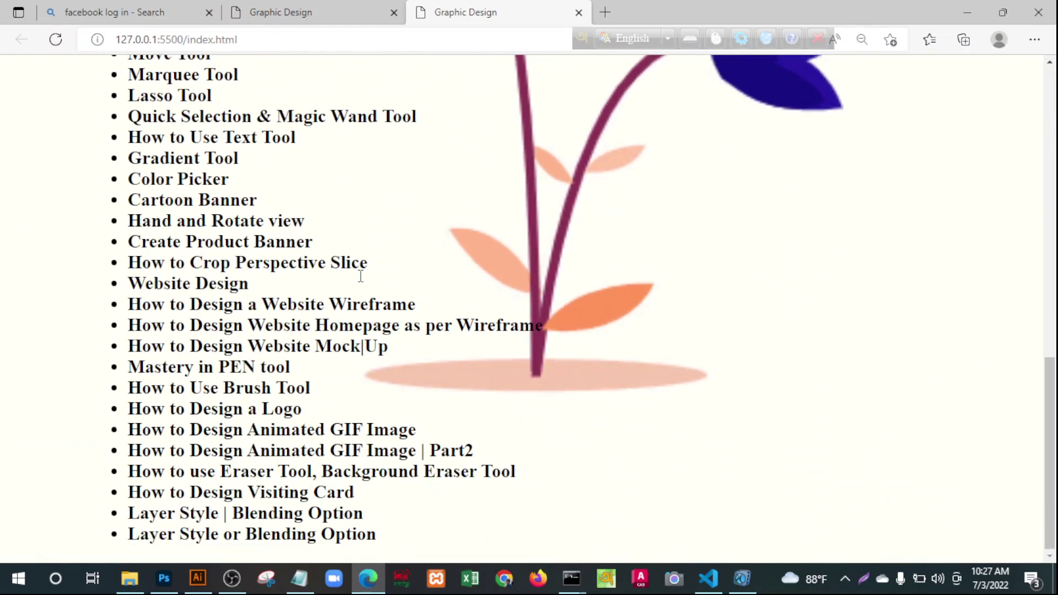
scroll(363, 286, up, 7)
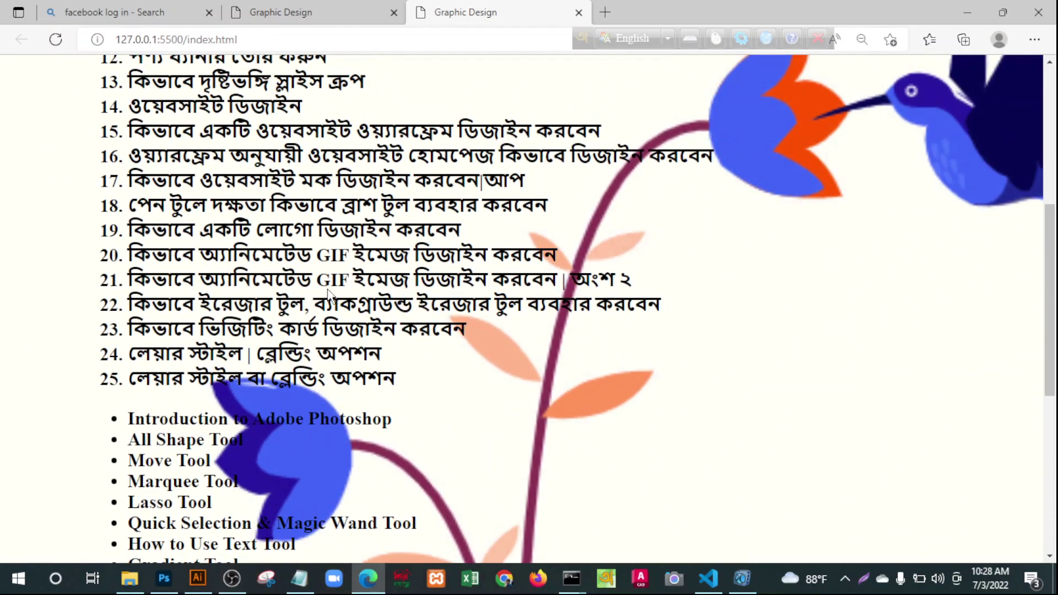
scroll(283, 334, down, 4)
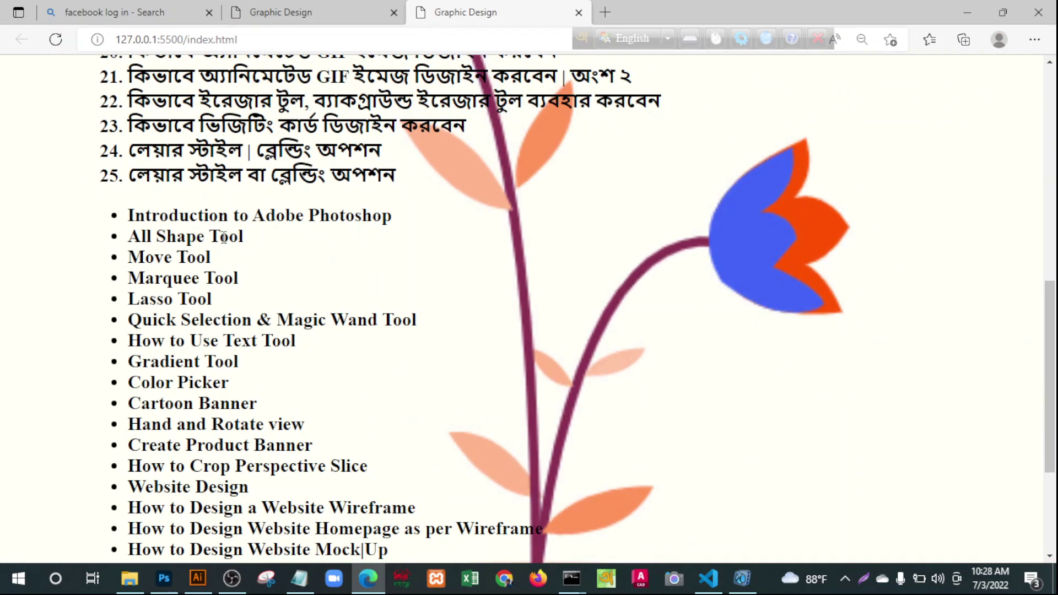
triple_click(257, 242)
scroll(697, 303, up, 11)
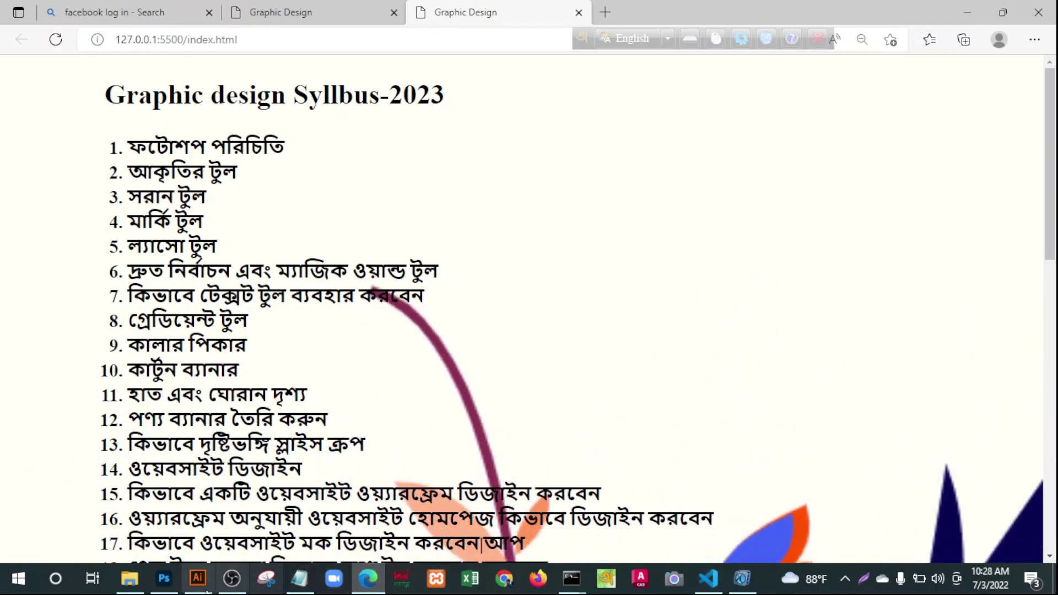
Step: Switch to Photoshop and expand the collapsed Layers, Channels and Paths dock into full panels
click(164, 580)
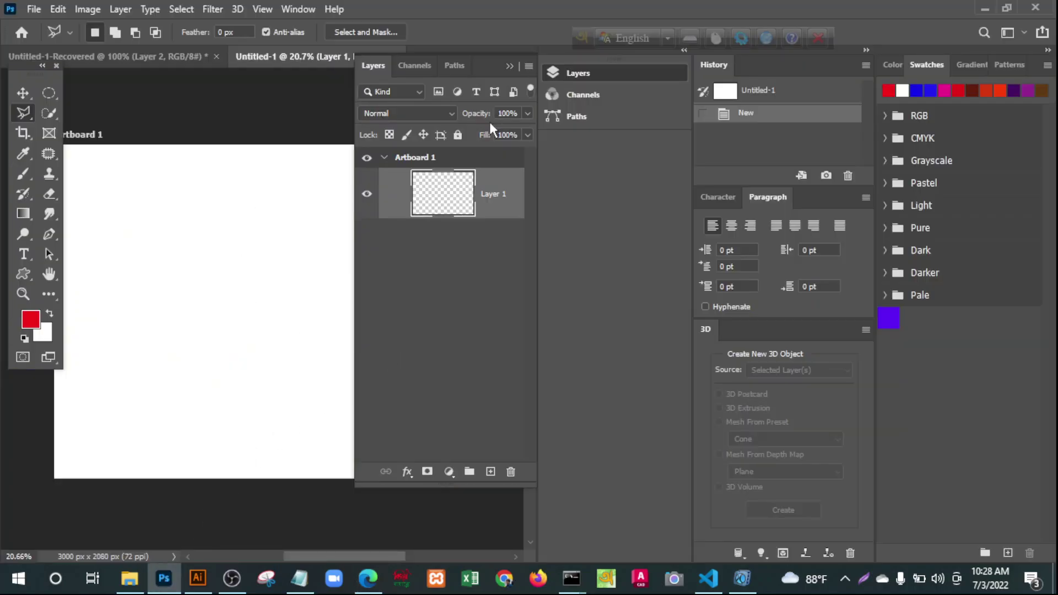
click(509, 65)
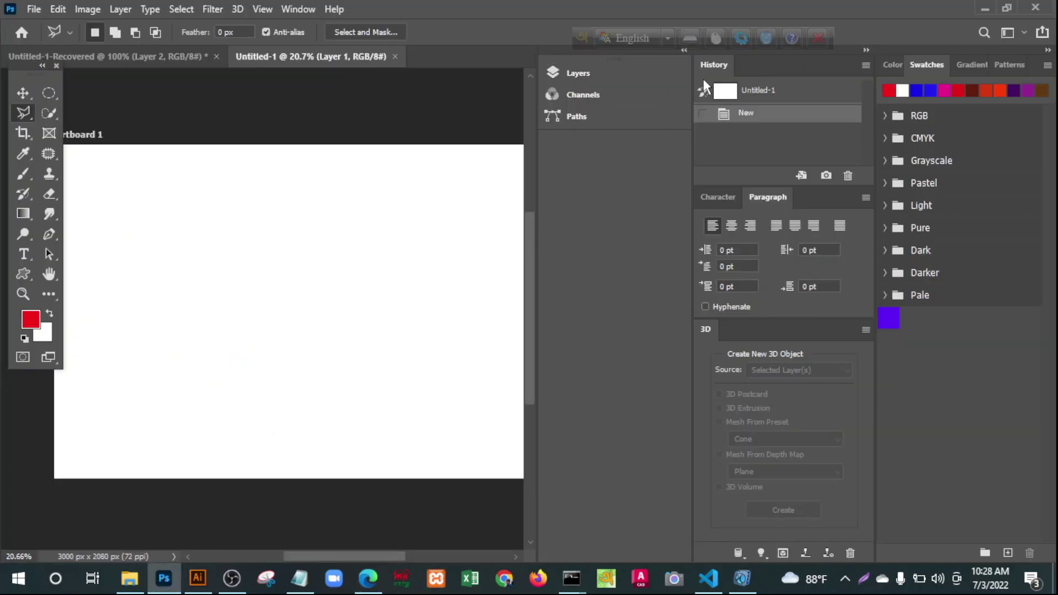
click(684, 52)
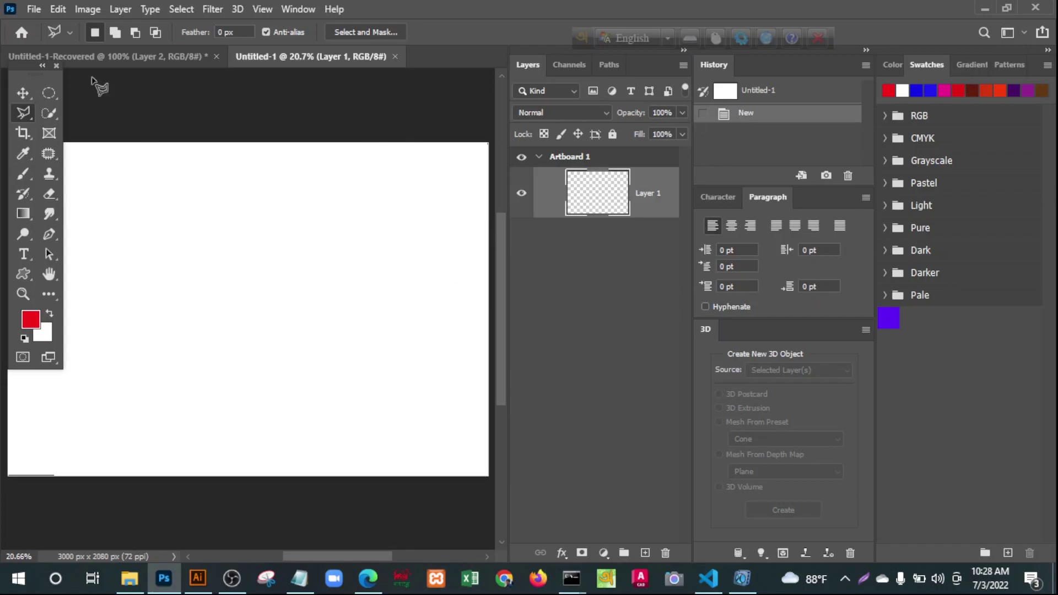
click(384, 117)
click(220, 166)
click(247, 324)
click(343, 184)
click(398, 131)
click(408, 317)
click(303, 414)
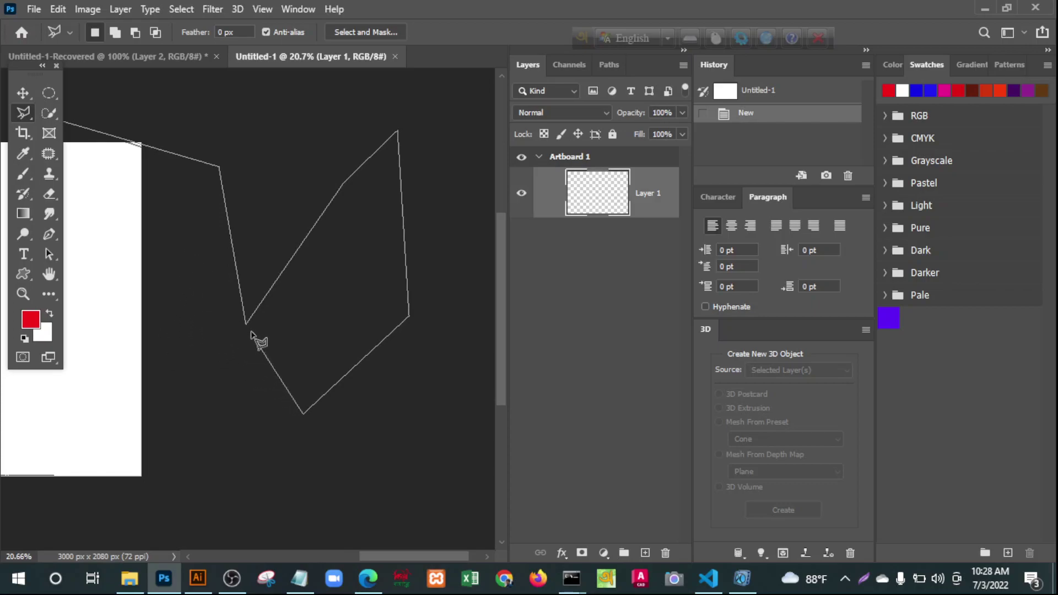
click(247, 325)
click(230, 412)
click(167, 287)
click(218, 165)
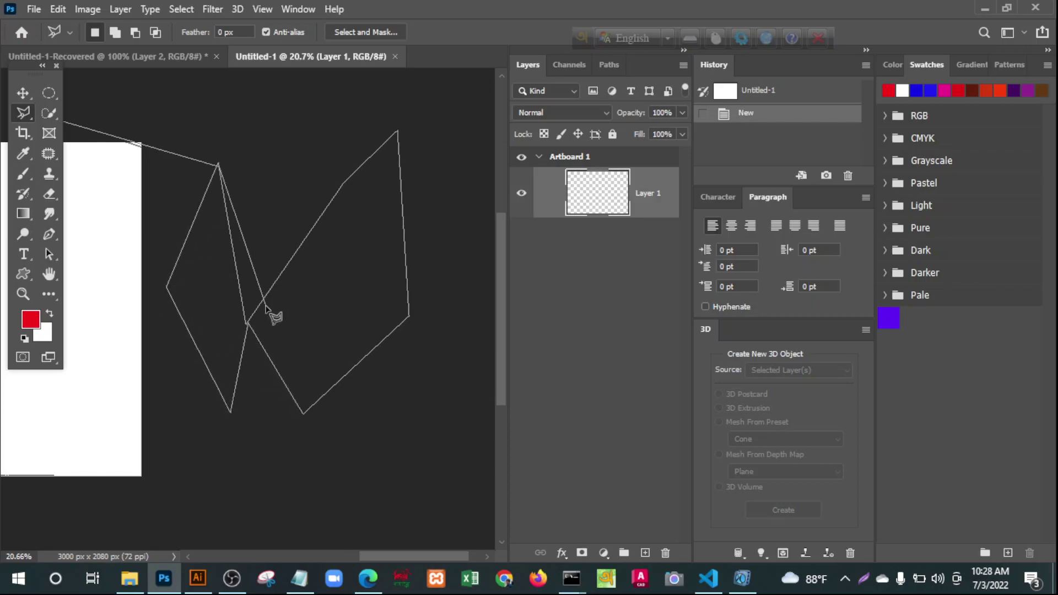
click(266, 305)
key(Escape)
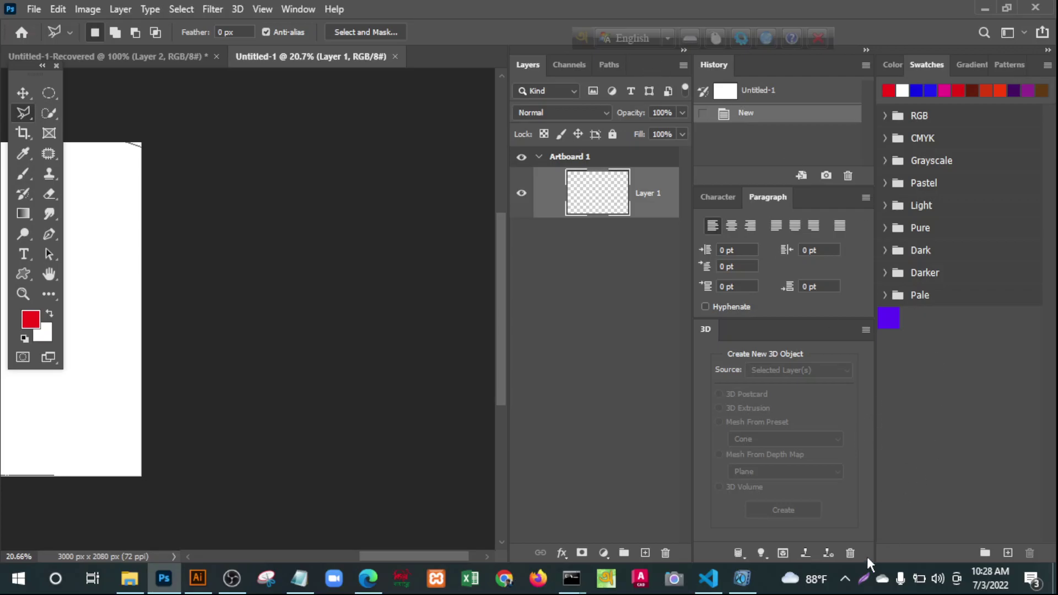